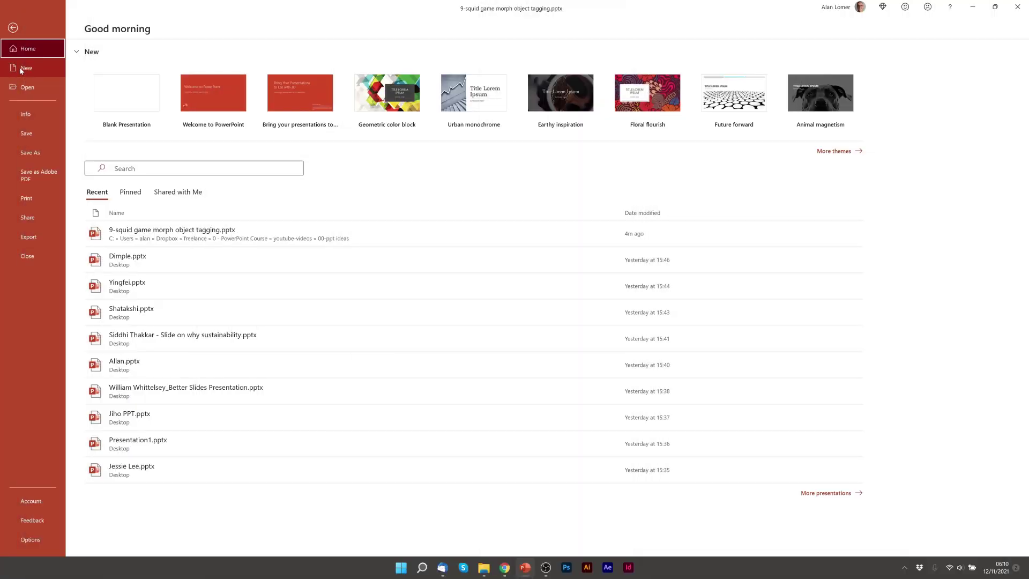
Create a blank presentation, set its slide to the Blank layout, and bring up Format Background.
left_click(21, 68)
left_click(135, 80)
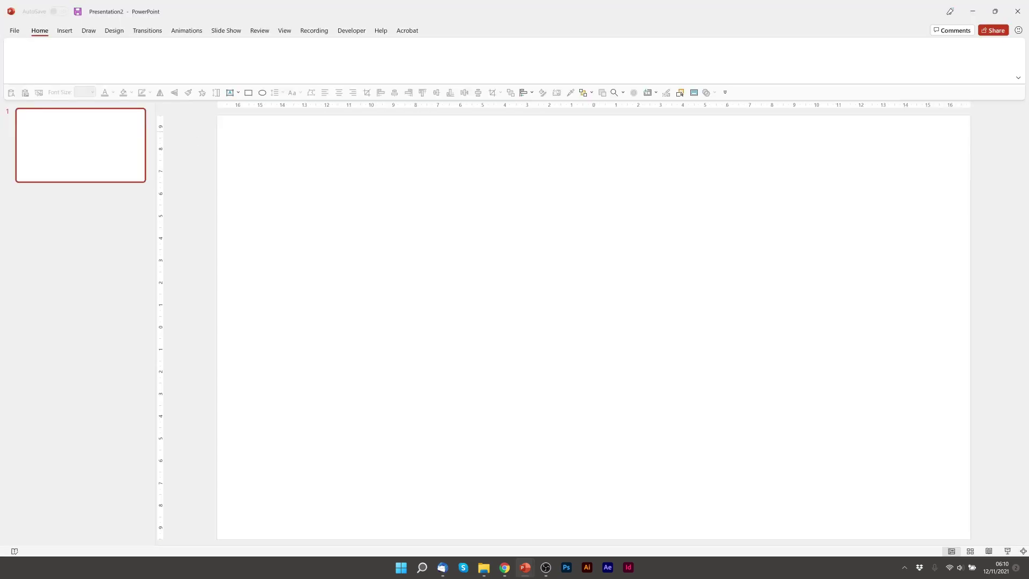
right_click(196, 166)
mouse_move(246, 205)
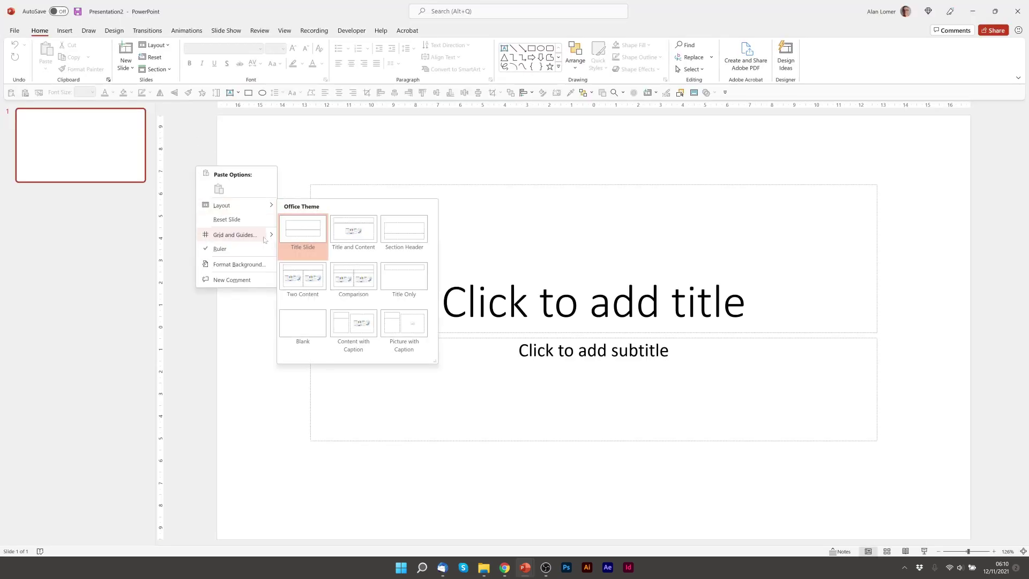
left_click(304, 329)
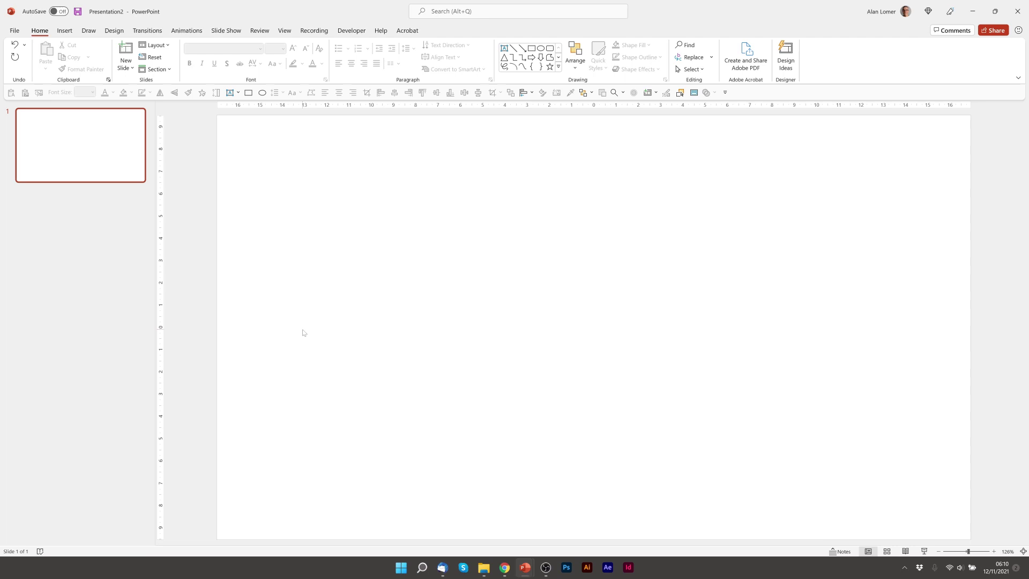
right_click(471, 226)
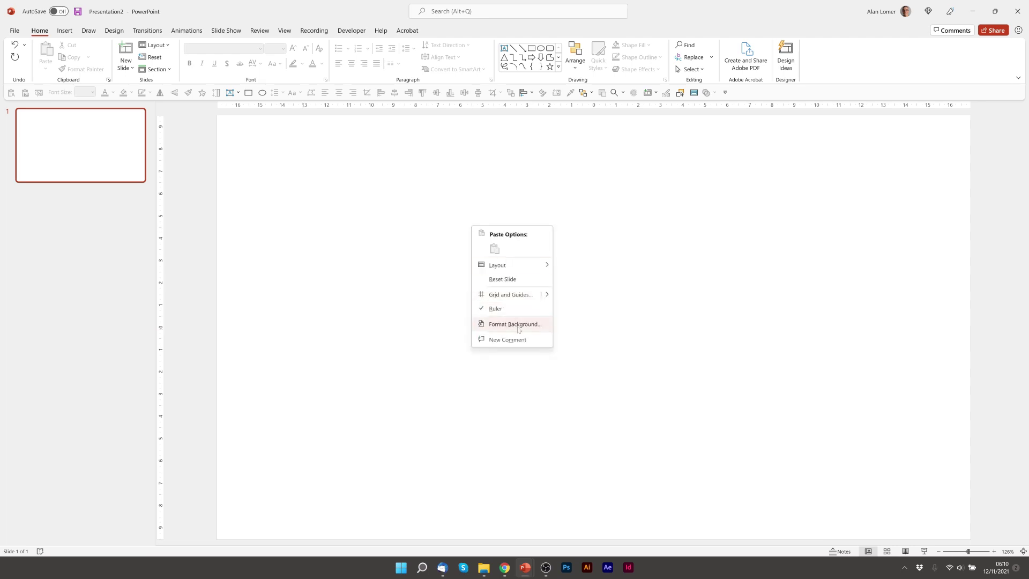
left_click(515, 324)
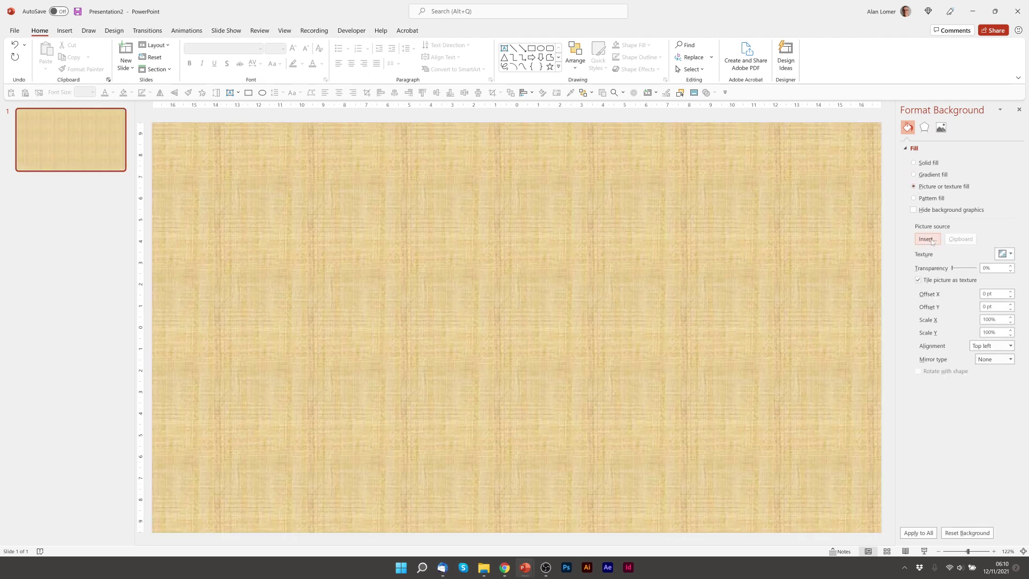
Fill the slide background with the faded beige paper stock image found by searching 'texture'.
left_click(927, 240)
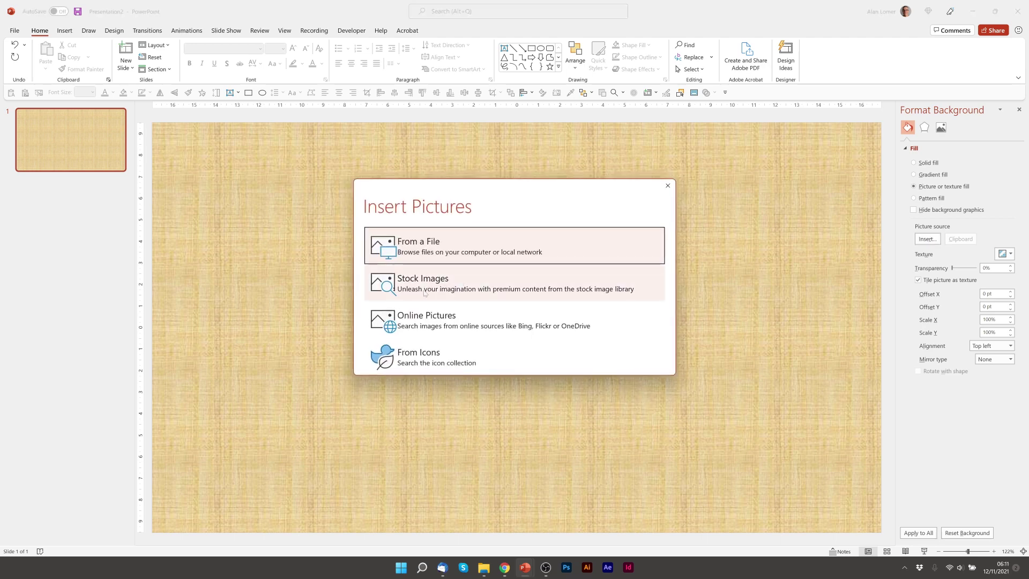
left_click(407, 282)
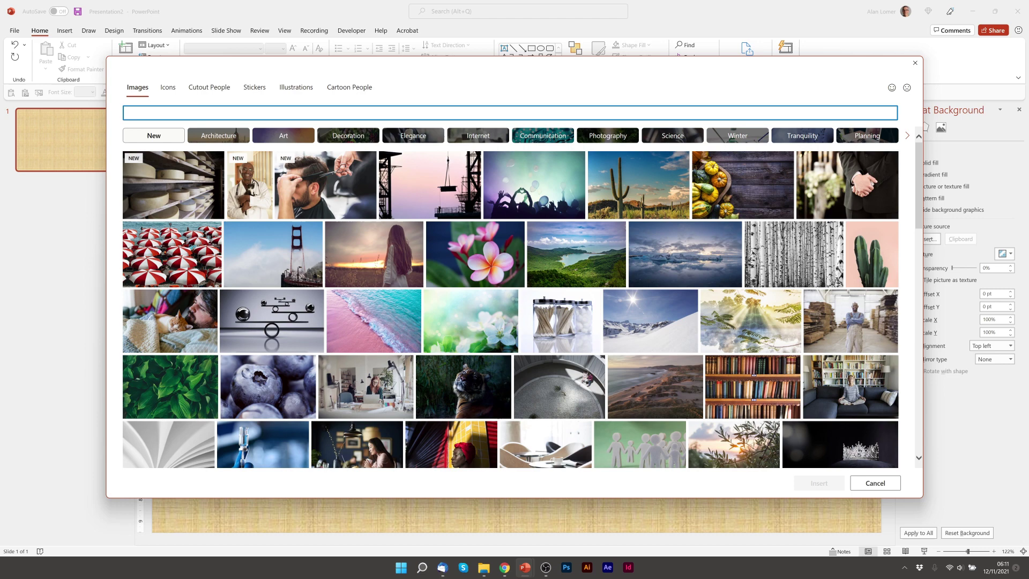
type("textu")
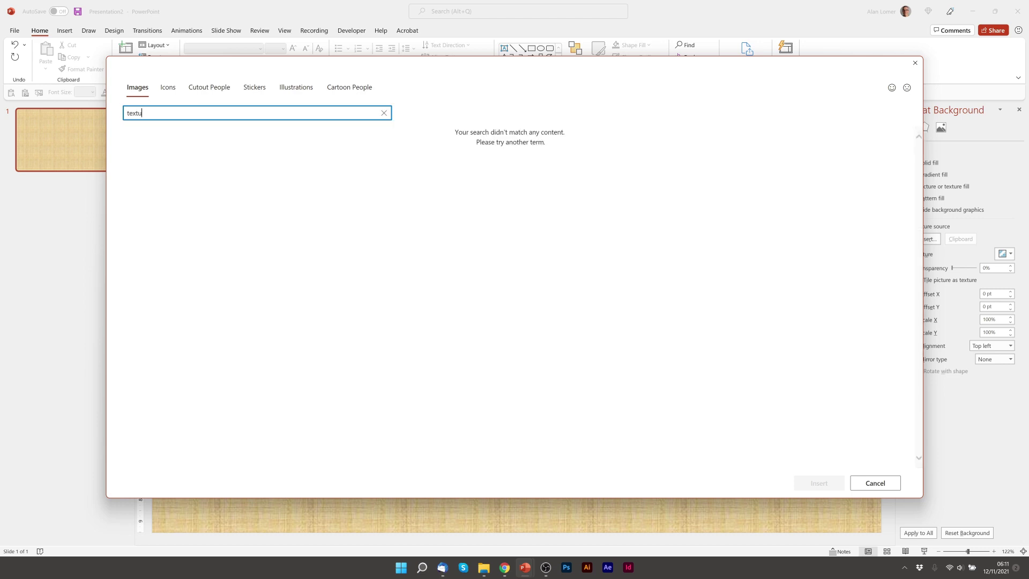
type("re")
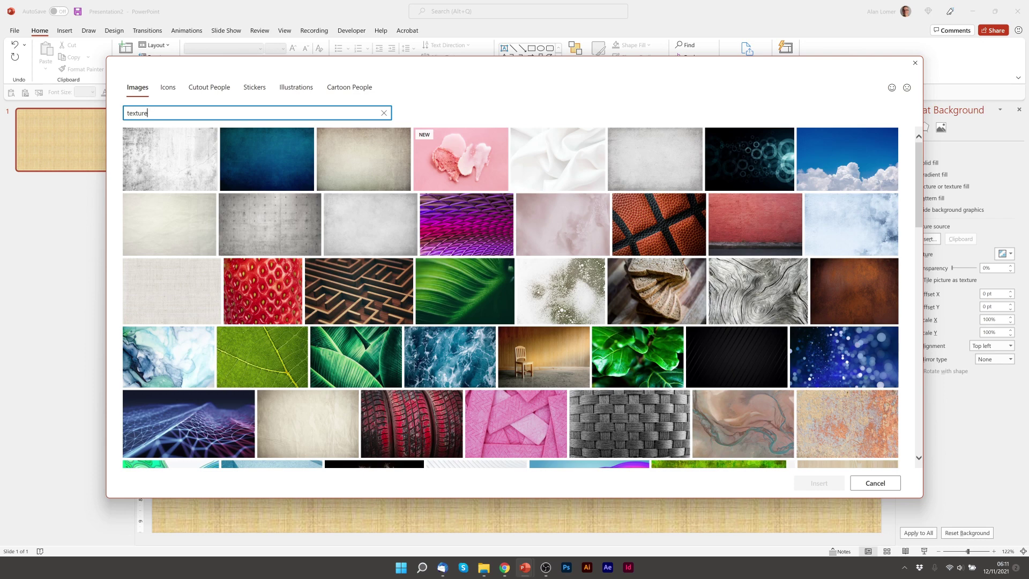
left_click(362, 161)
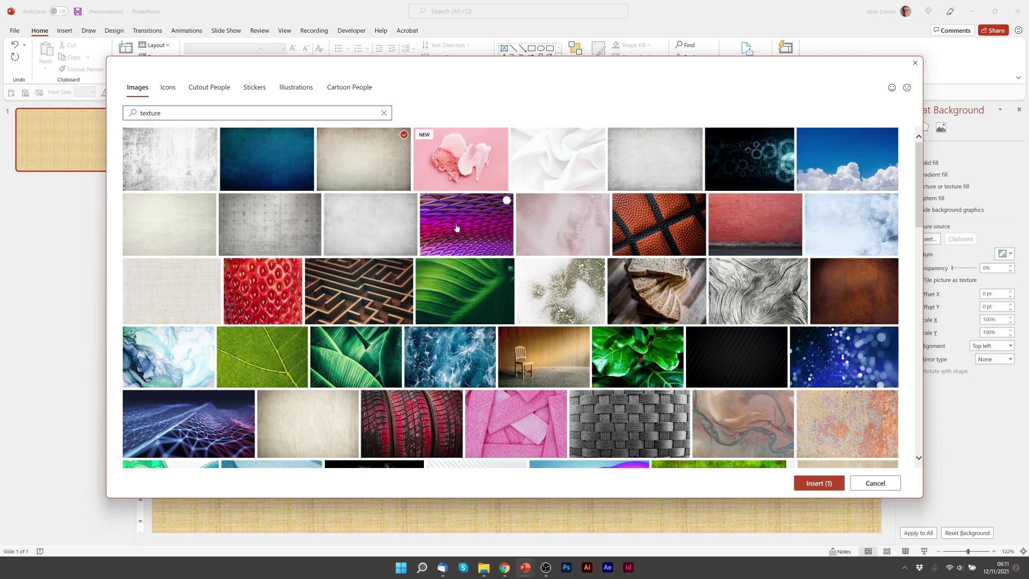
left_click(814, 483)
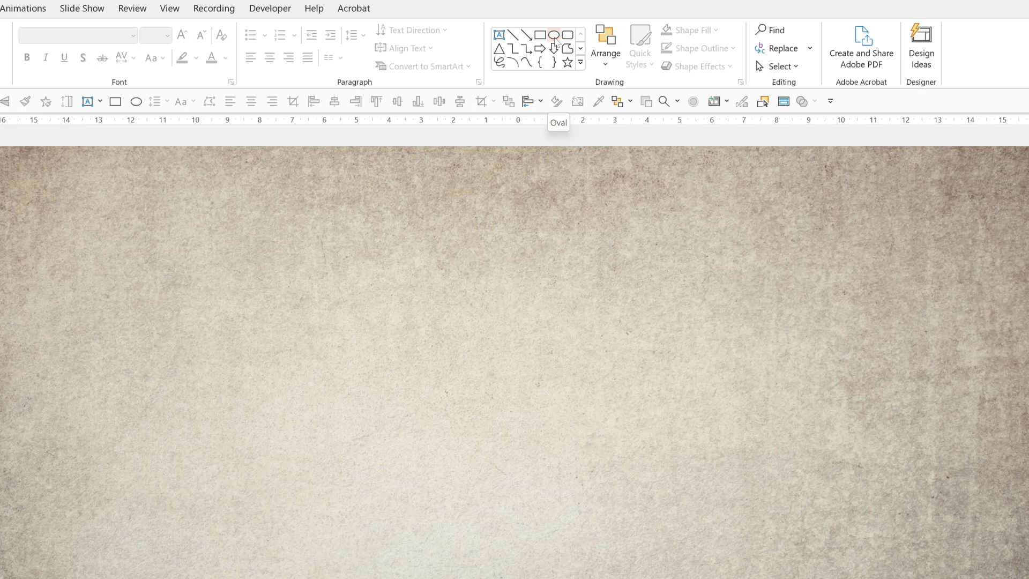
Draw an oval on the slide and size it to 6 cm high by 6 cm wide.
left_click(555, 46)
left_click(245, 355)
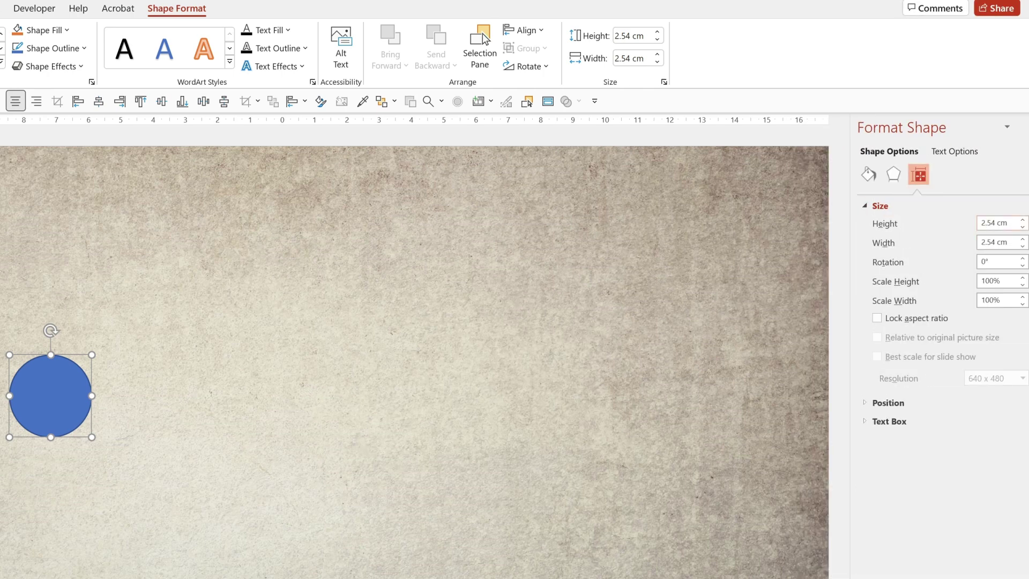
left_click(983, 223)
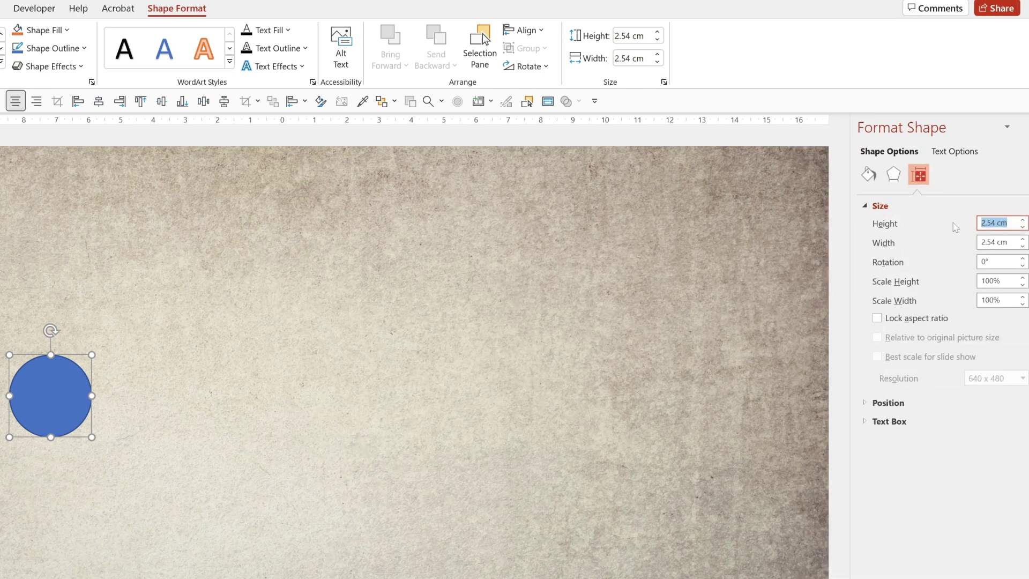
type("6")
key("Tab")
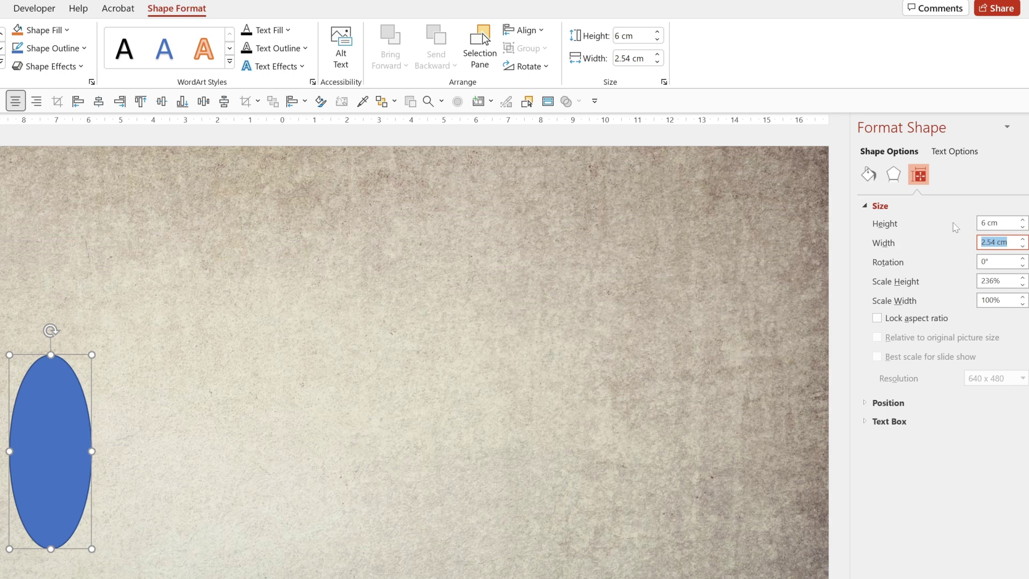
type("6")
key("Tab")
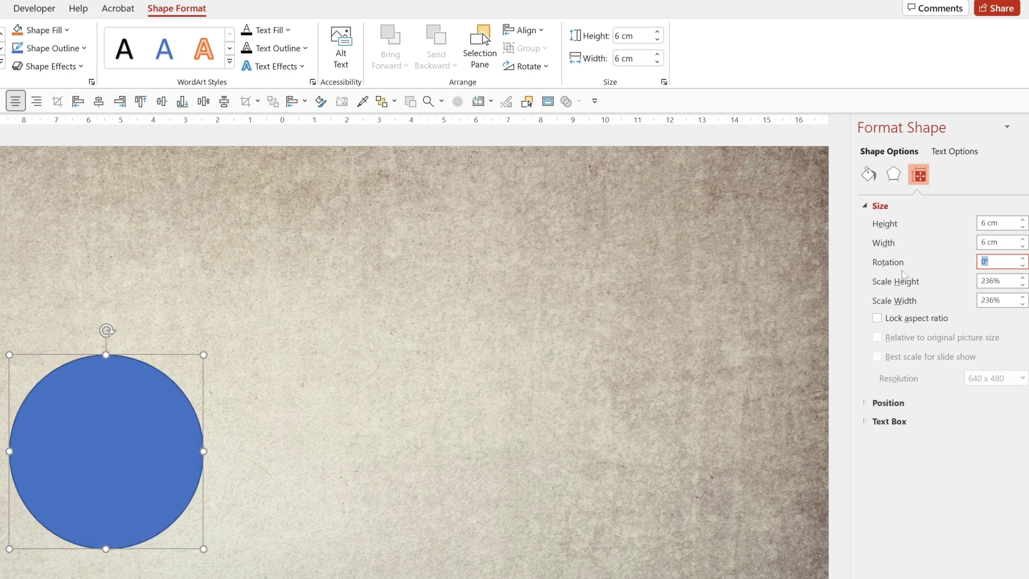
Give the circle No Fill and a black outline.
left_click(461, 30)
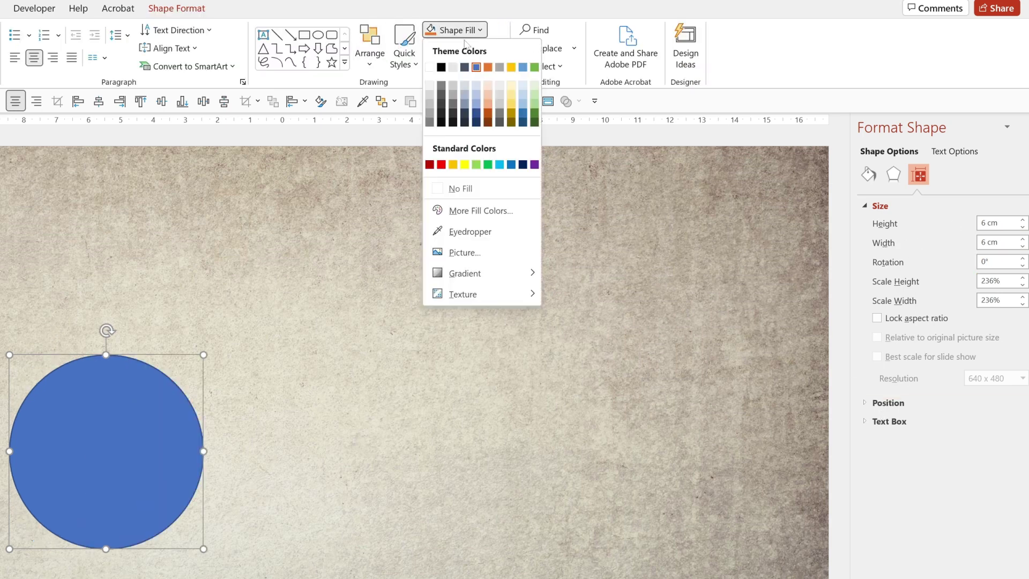
left_click(459, 188)
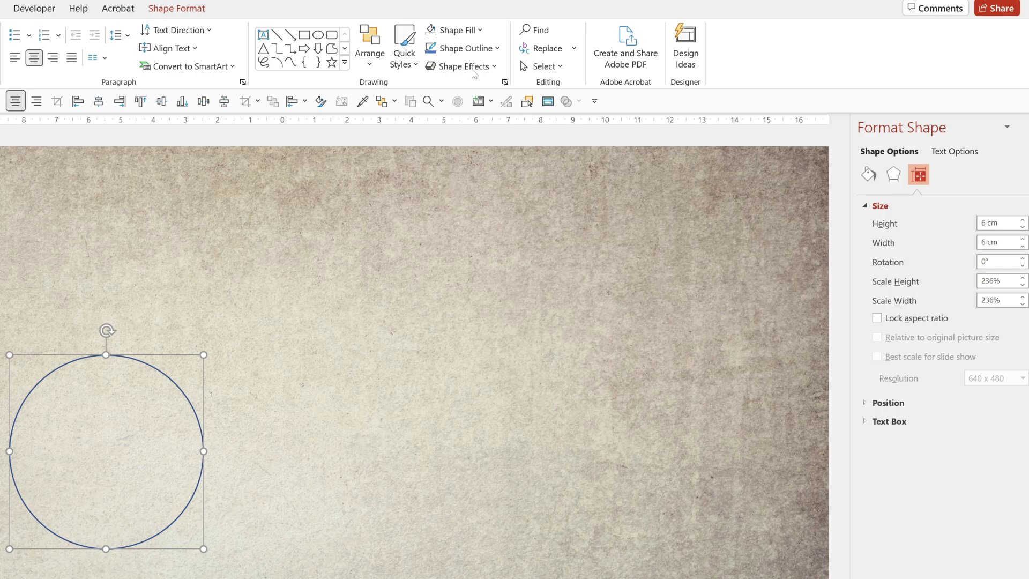
left_click(467, 48)
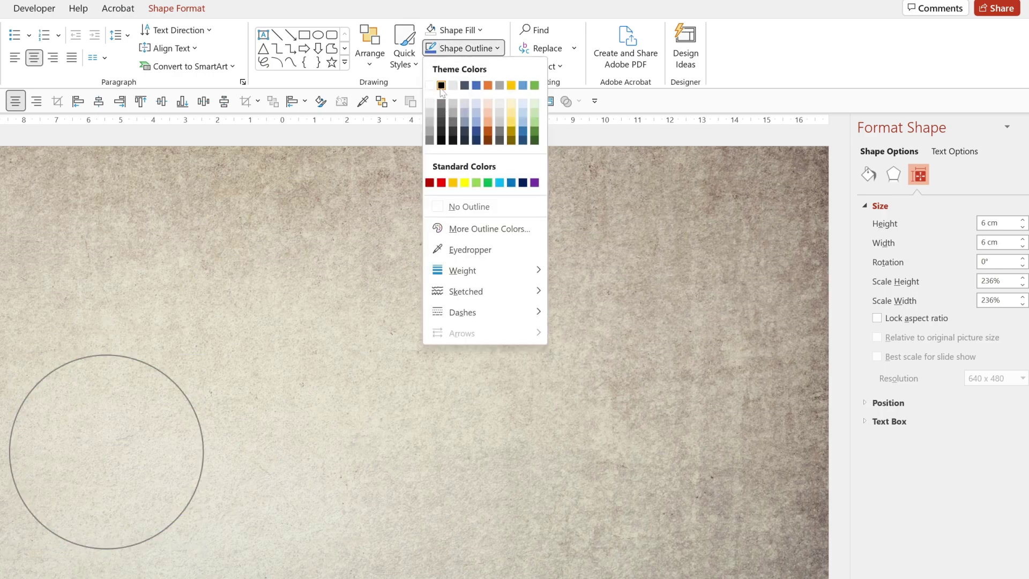
left_click(441, 86)
Set the circle's outline width to 20 pt and transparency to 30%.
left_click(868, 174)
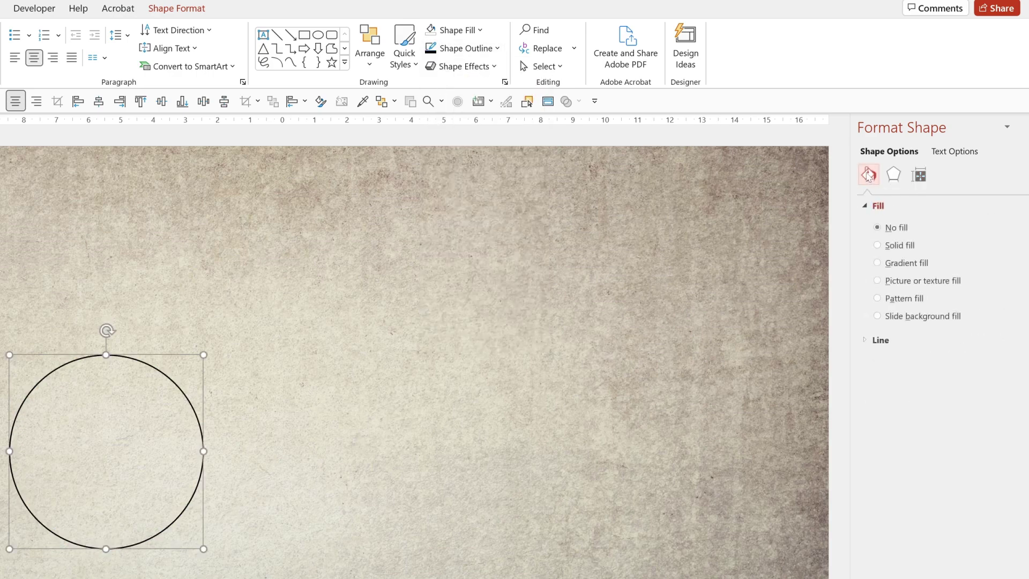
left_click(873, 340)
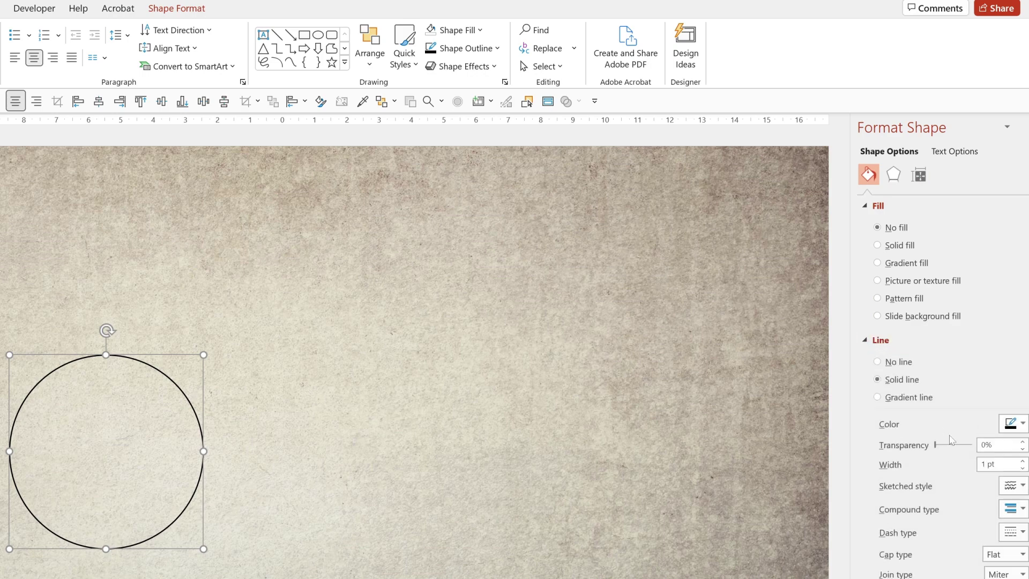
left_click(991, 464)
type("20")
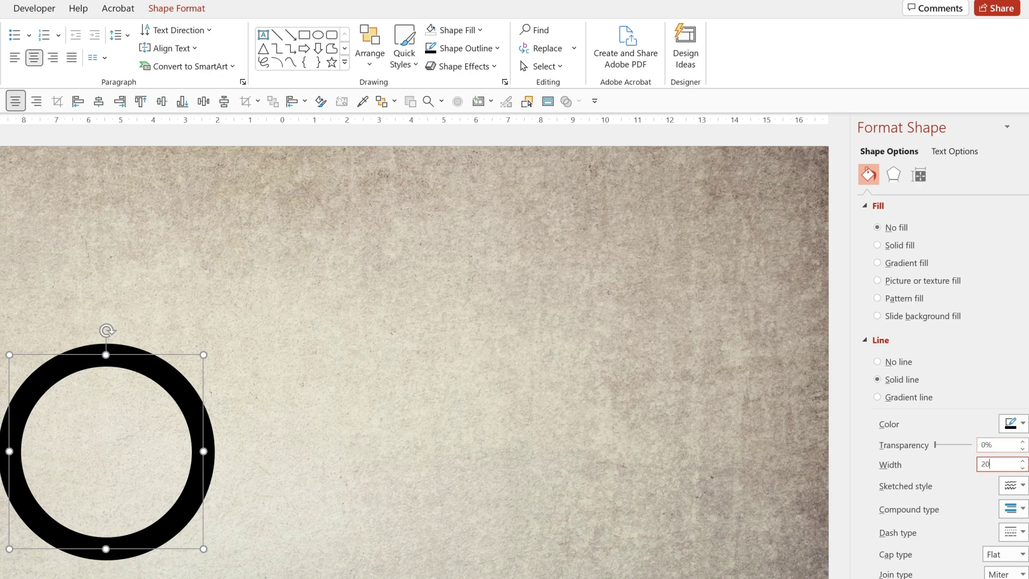
key("shift+Tab")
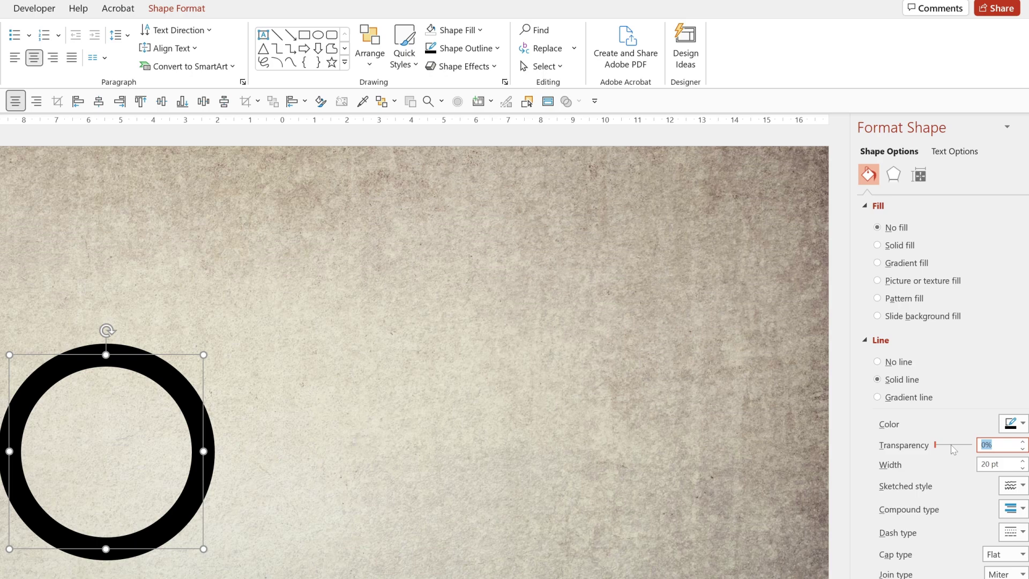
type("30")
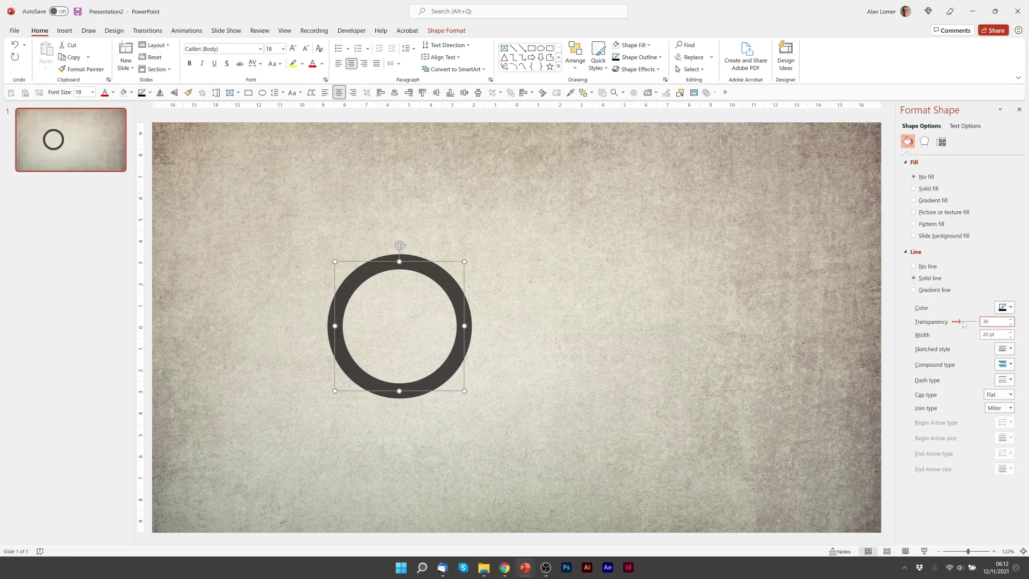
Shift the ring left, duplicate it to the right, and change the copy into an isosceles triangle.
left_click_drag(454, 282, 363, 291)
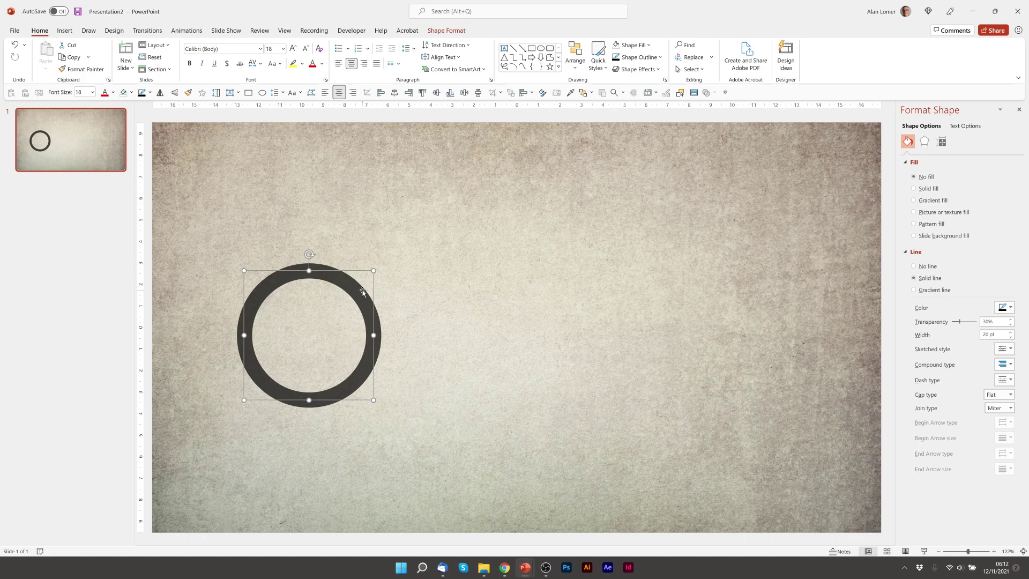
key("ctrl+d")
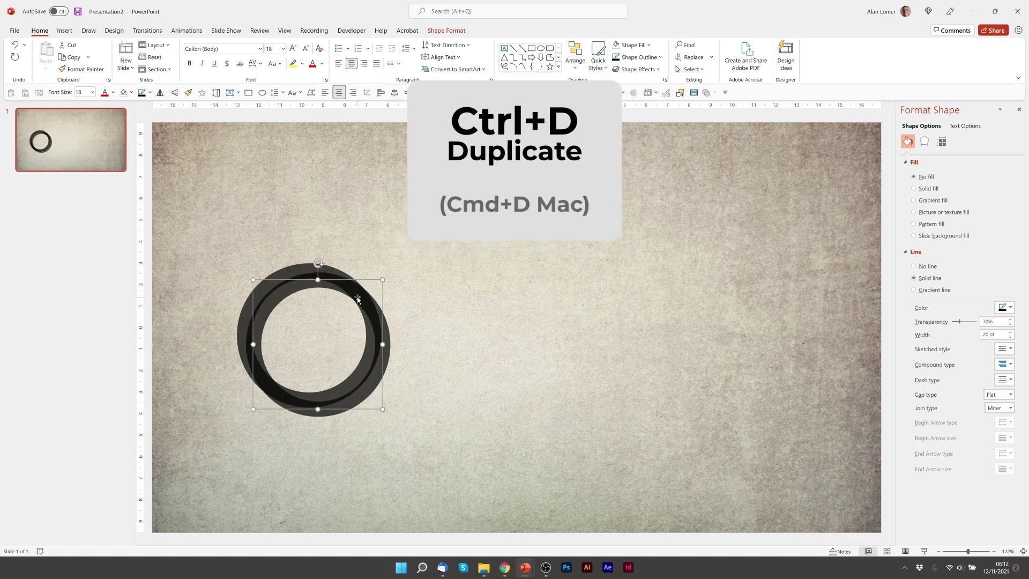
left_click_drag(363, 294, 552, 288)
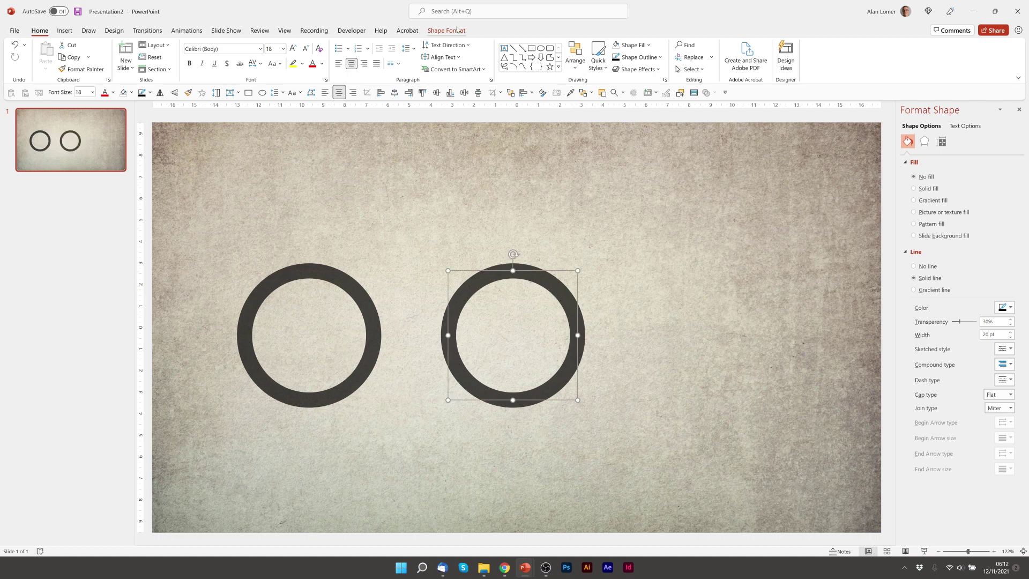
left_click(456, 30)
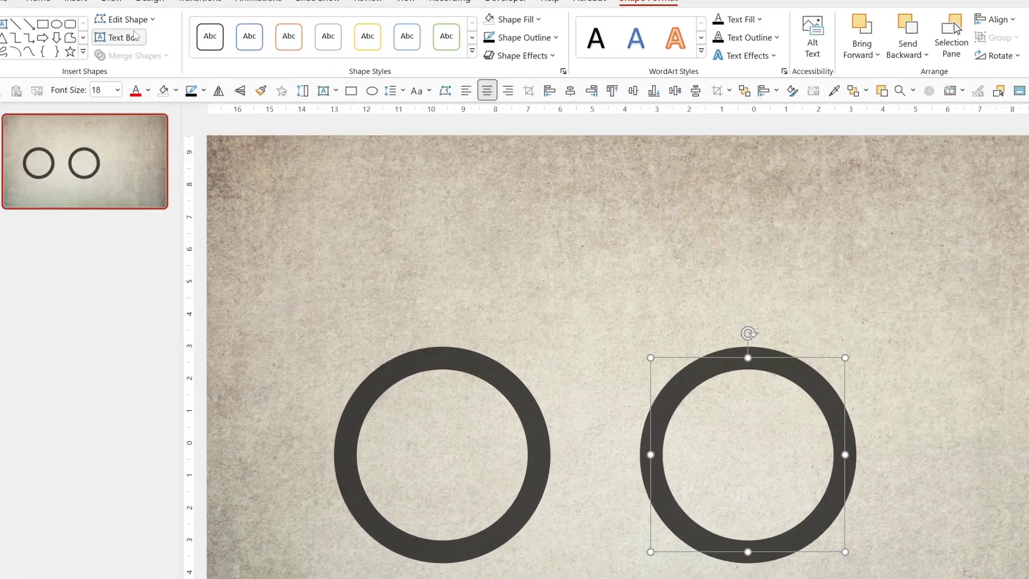
left_click(101, 46)
mouse_move(138, 47)
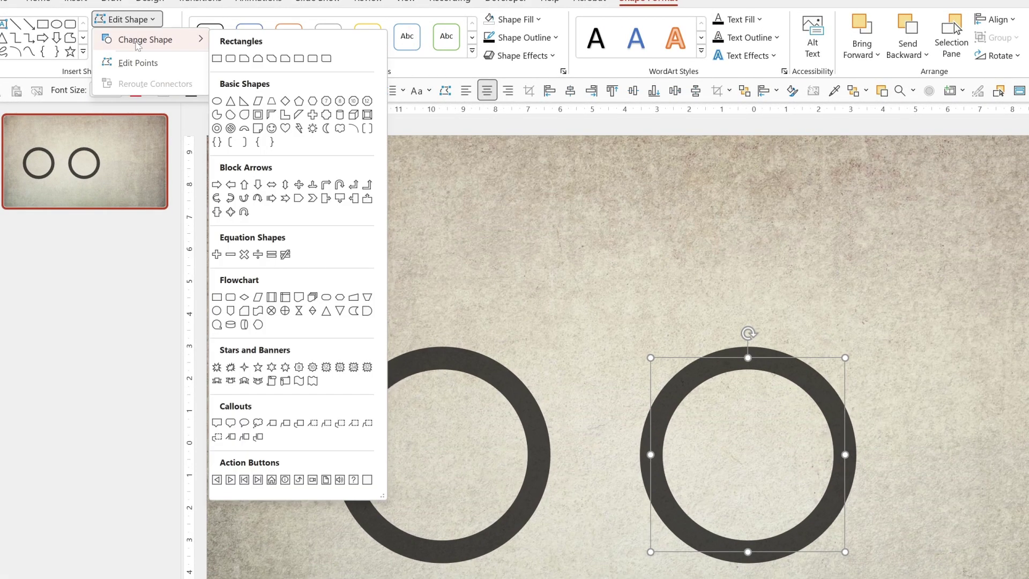
left_click(230, 102)
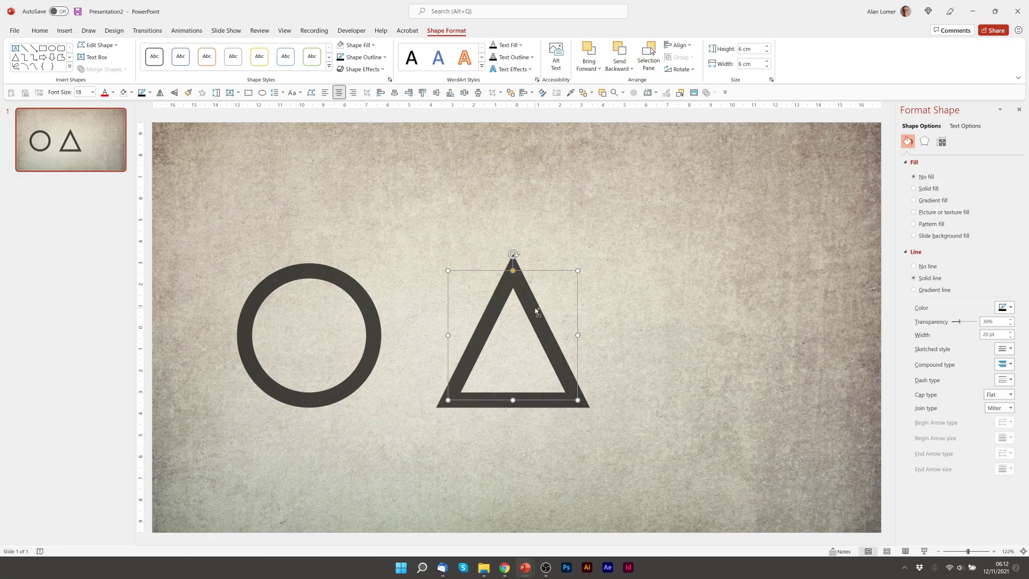
Duplicate the triangle and change the new copy into a square.
key("ctrl+d")
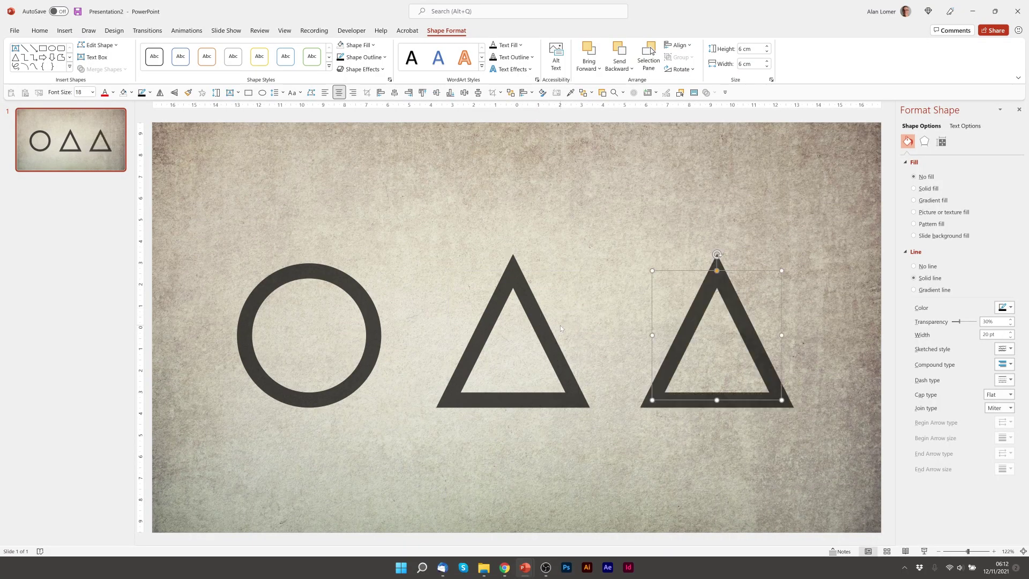
left_click(98, 45)
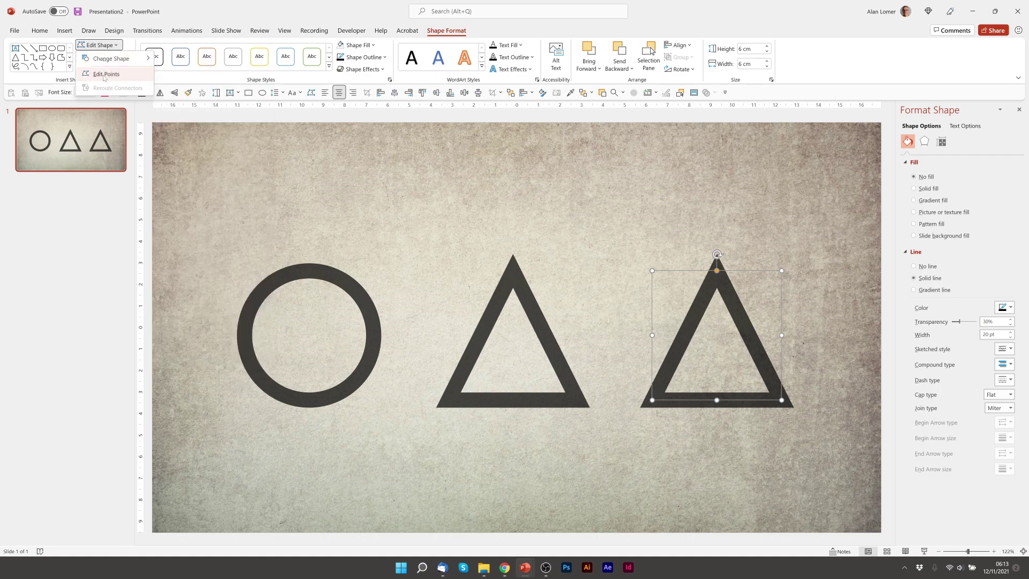
mouse_move(105, 59)
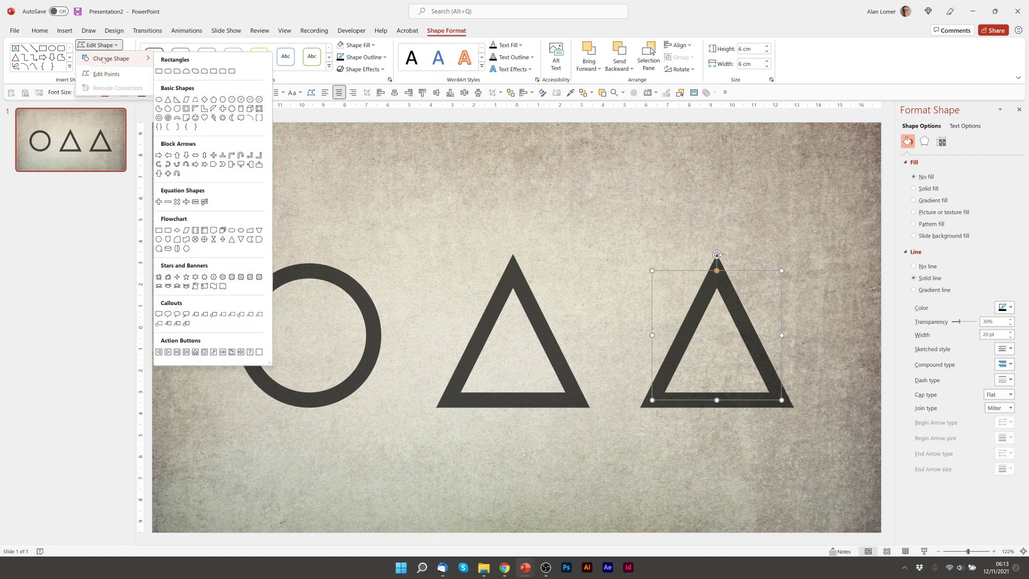
left_click(159, 71)
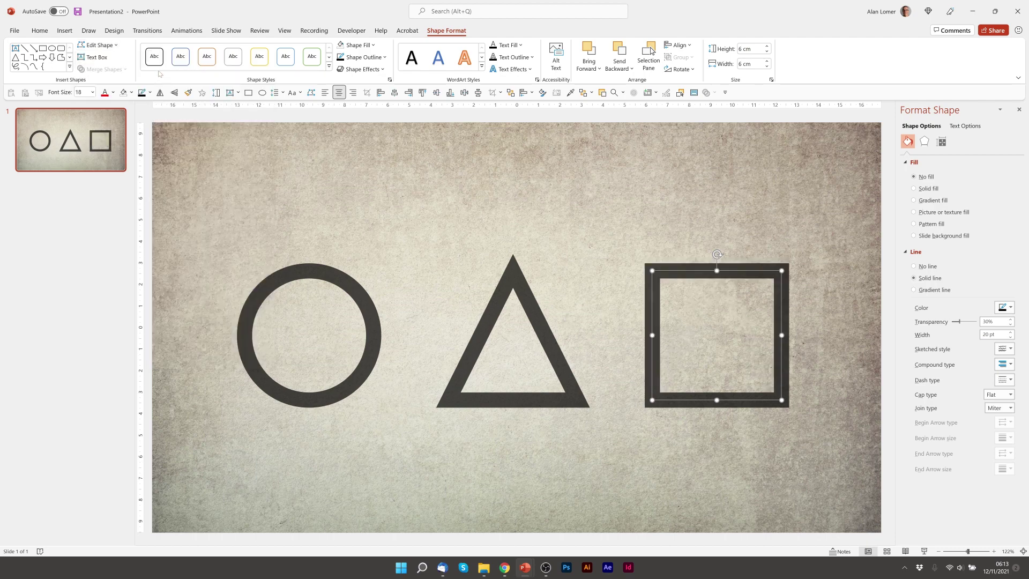
Select the circle, triangle and square, group them with Ctrl+G, and align the group centre and middle.
left_click(341, 289)
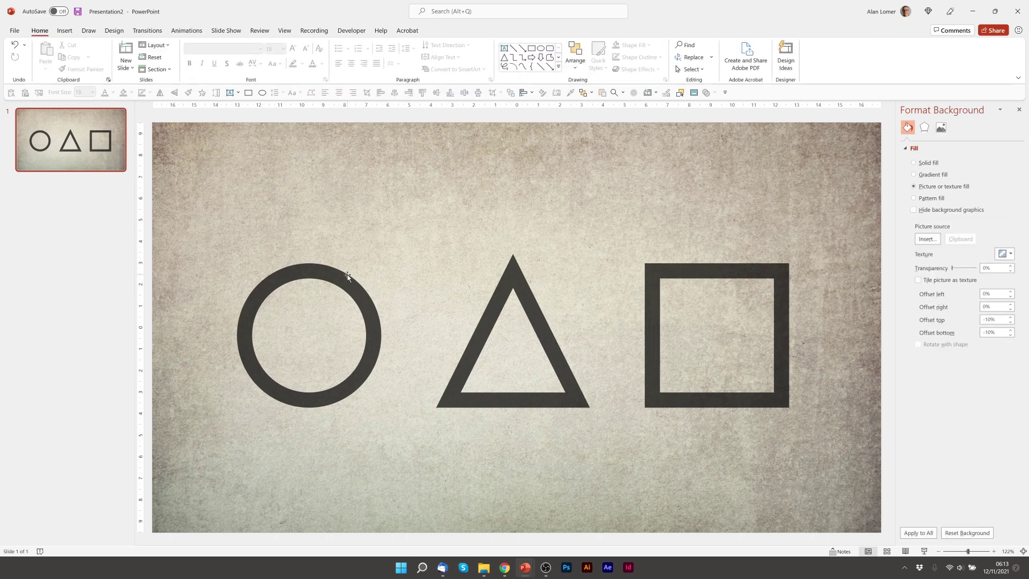
left_click(347, 275)
left_click(511, 279, "shift")
left_click(676, 274, "shift")
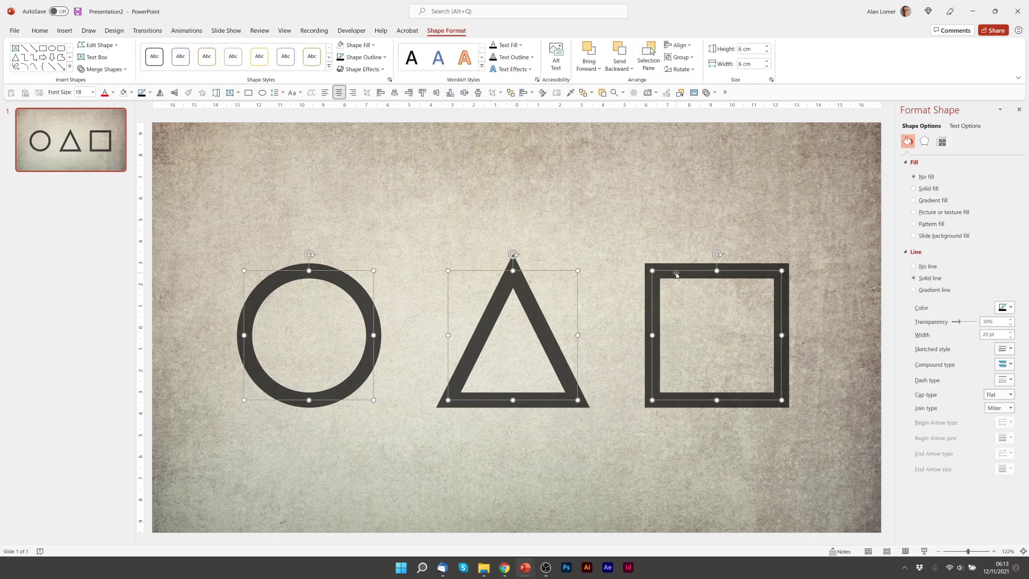
key("ctrl+g")
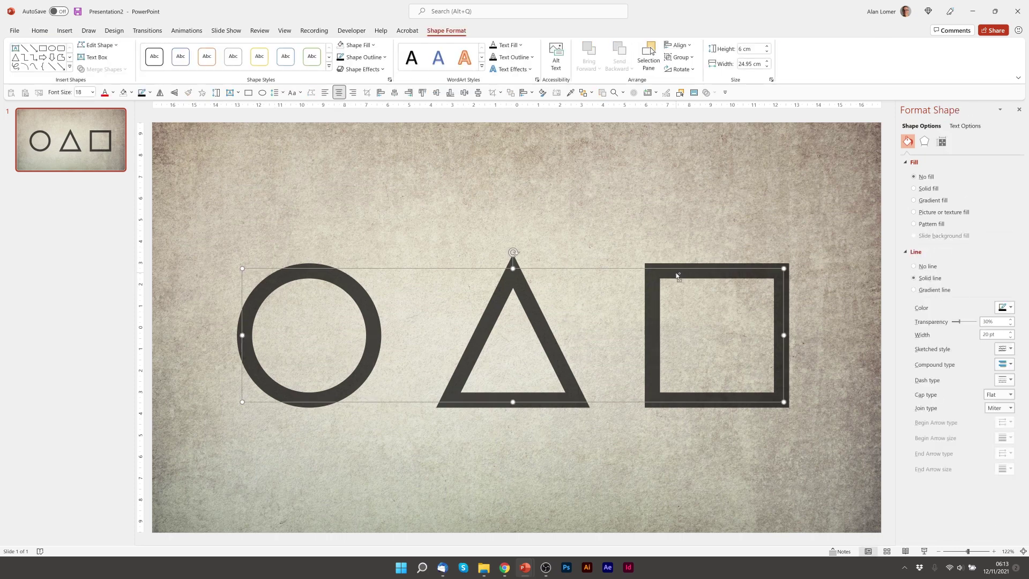
left_click(395, 93)
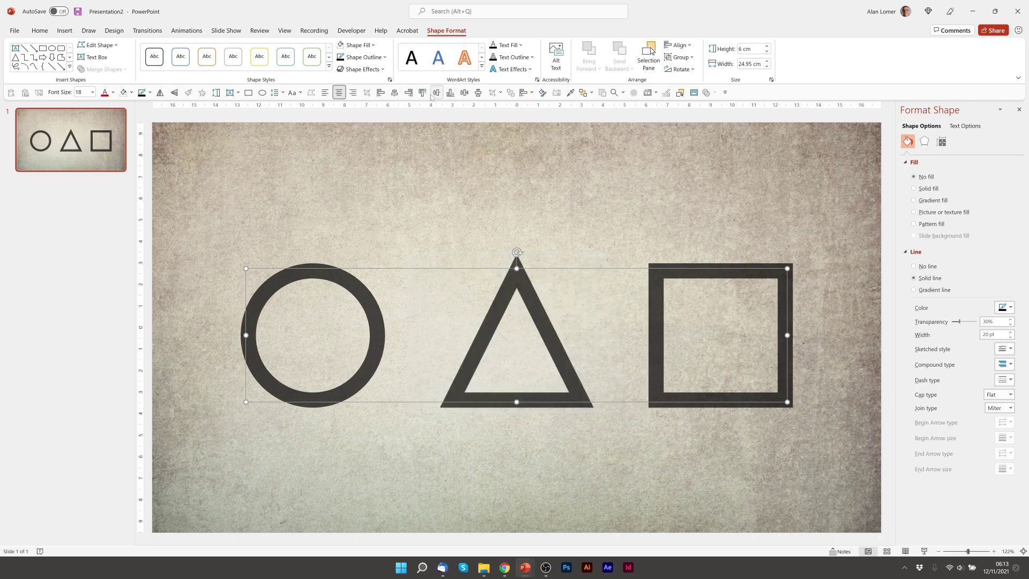
left_click(408, 93)
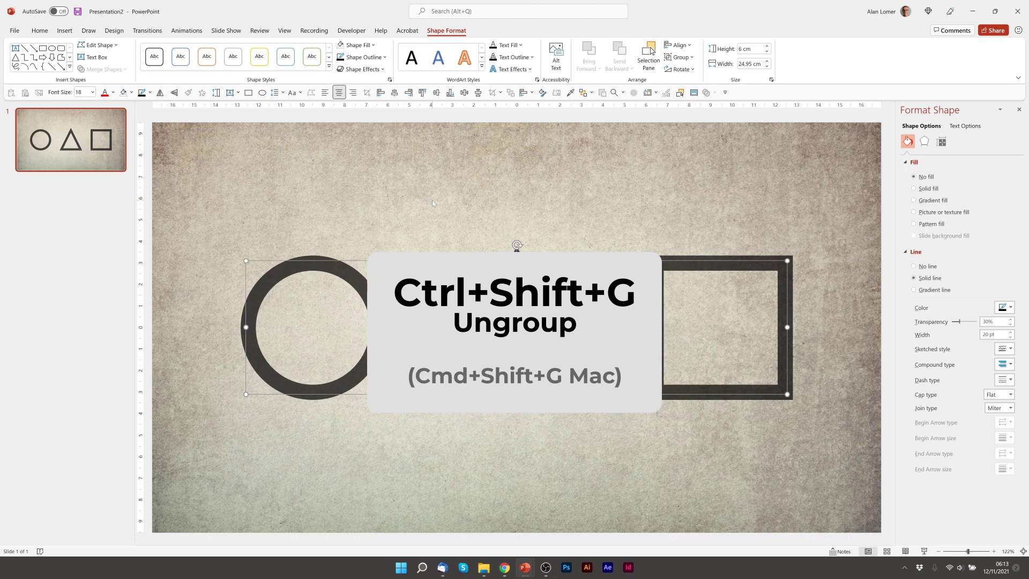
Ungroup the three shapes with Ctrl+Shift+G.
key("ctrl+shift+g")
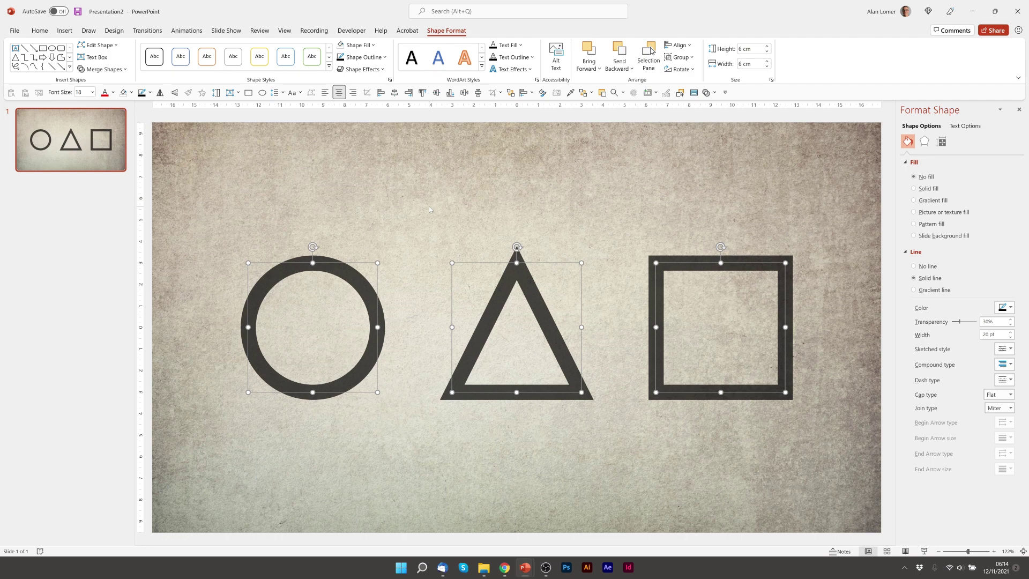
Show the Selection Pane and rename the circle Oval 3 to !!left.
left_click(429, 208)
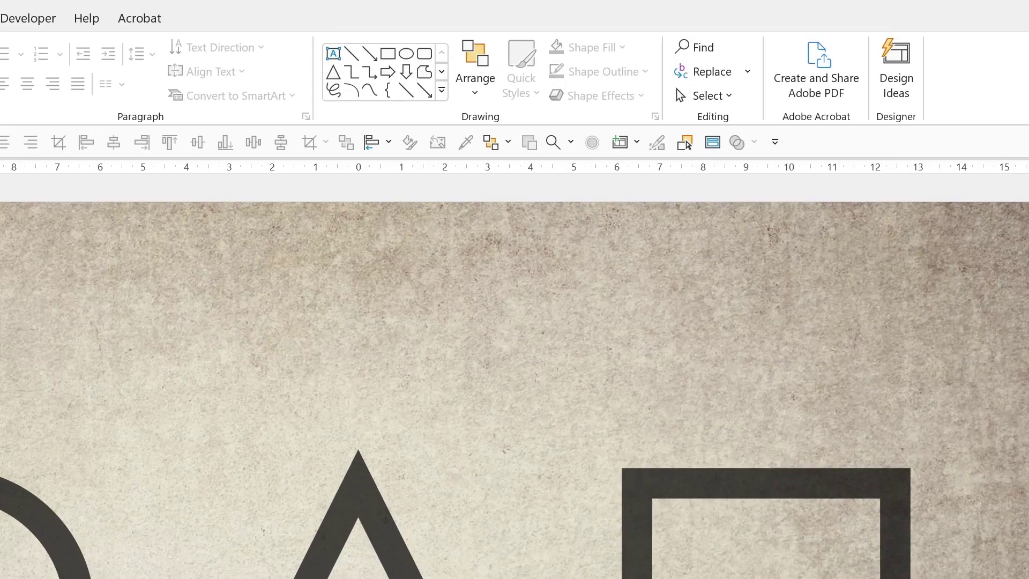
left_click(475, 78)
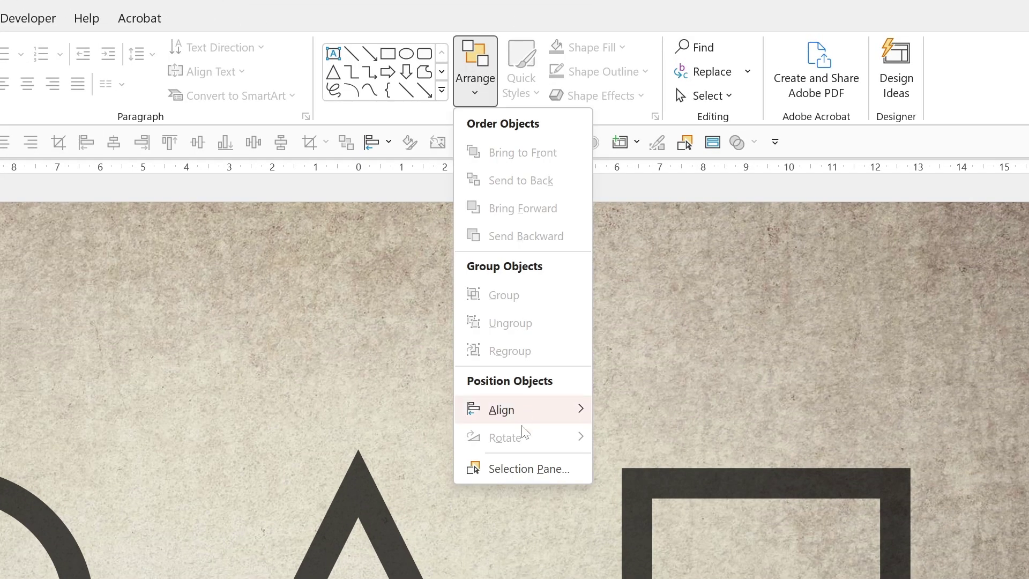
left_click(524, 471)
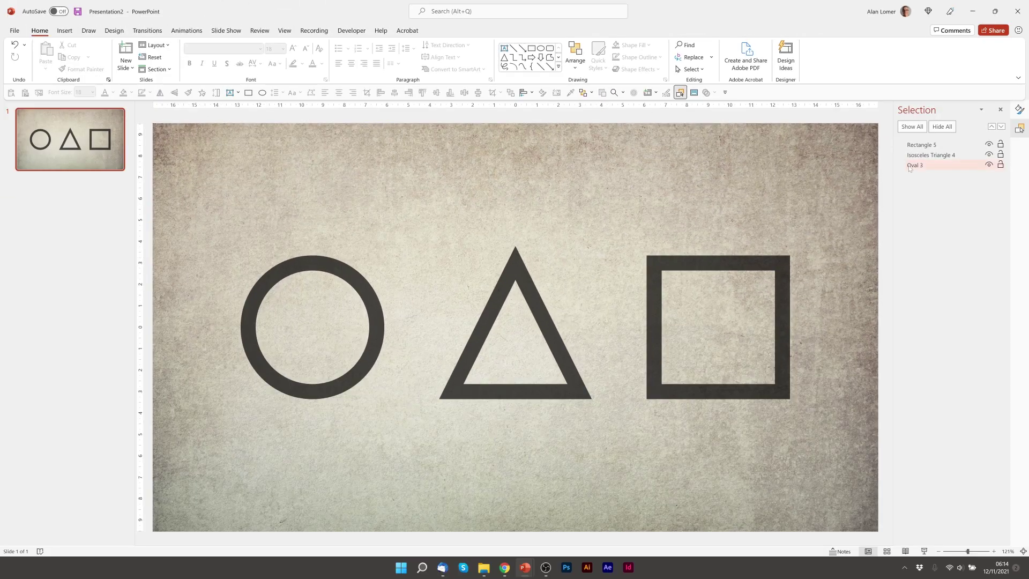
left_click(910, 166)
left_click(918, 167)
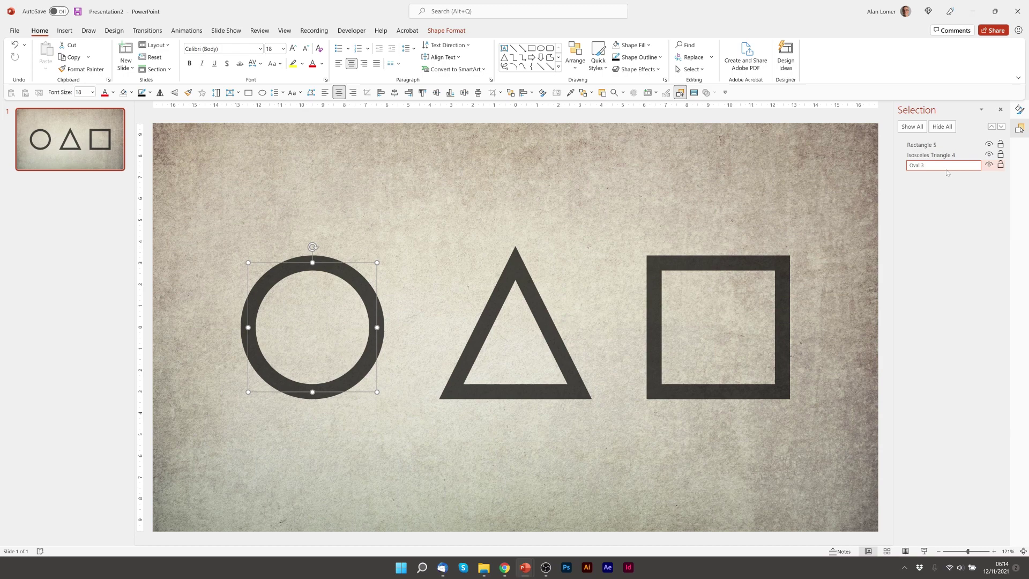
key("ctrl+a")
type("C")
Rename Isosceles Triangle 4 to !!center.
left_click(938, 155)
left_click(939, 155)
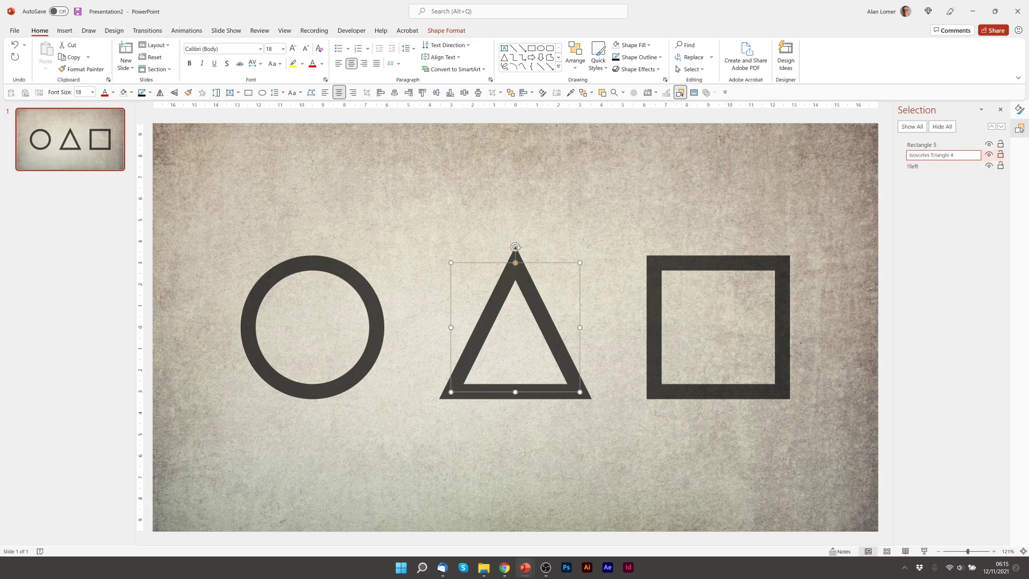
left_click_drag(939, 155, 954, 155)
key("ctrl+a")
type("!!cente")
key("Return")
Rename Rectangle 5 to !!right.
left_click(936, 145)
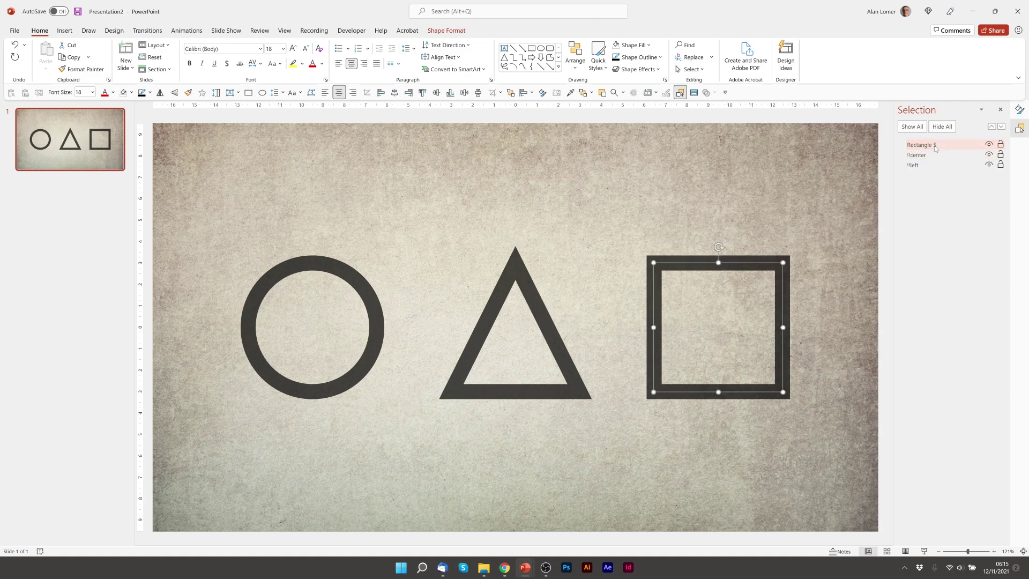
left_click(935, 146)
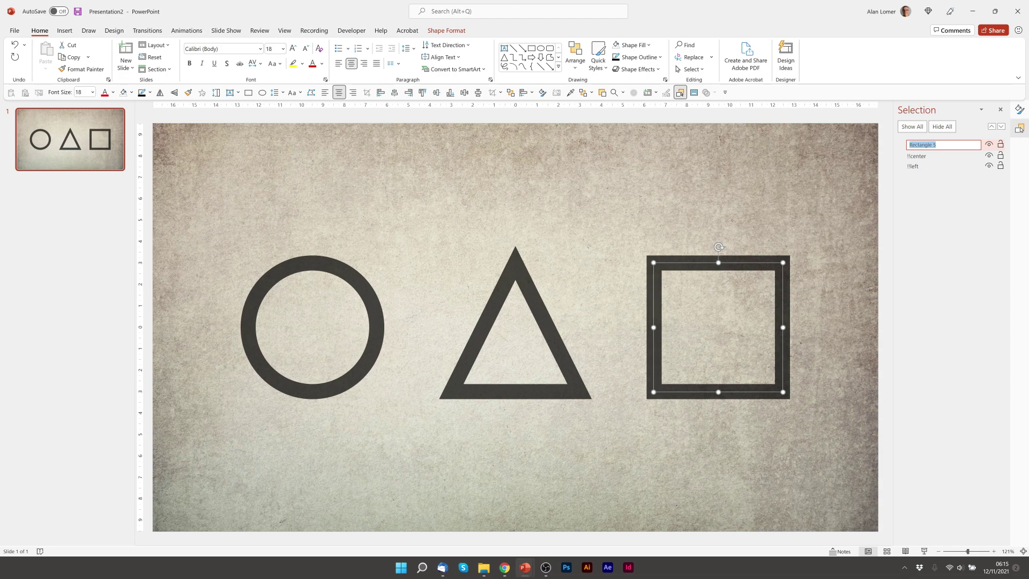
type("!!righ")
key("Return")
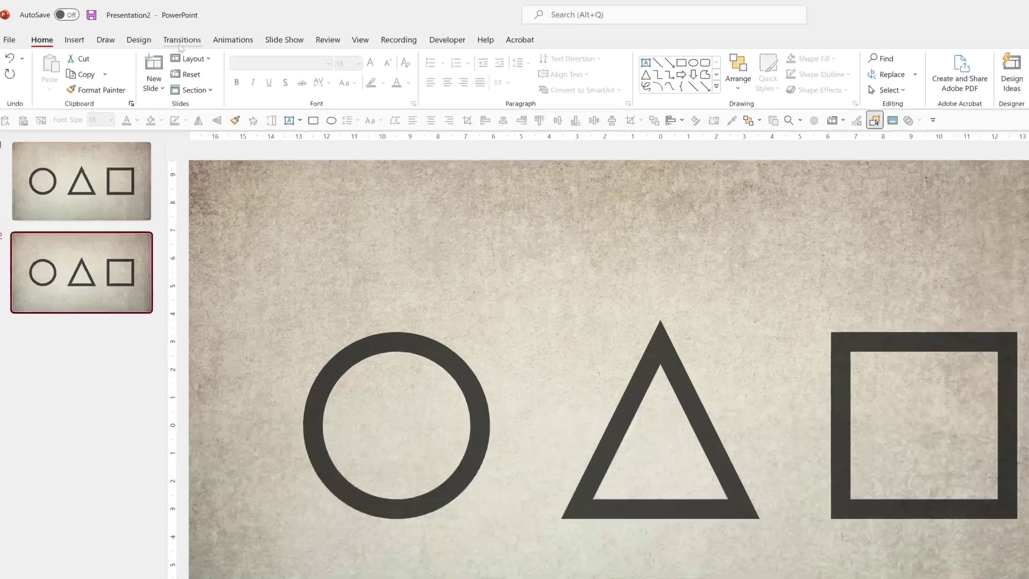
Apply the Morph transition to slide 2 and reduce its duration to 00.50 seconds.
left_click(150, 30)
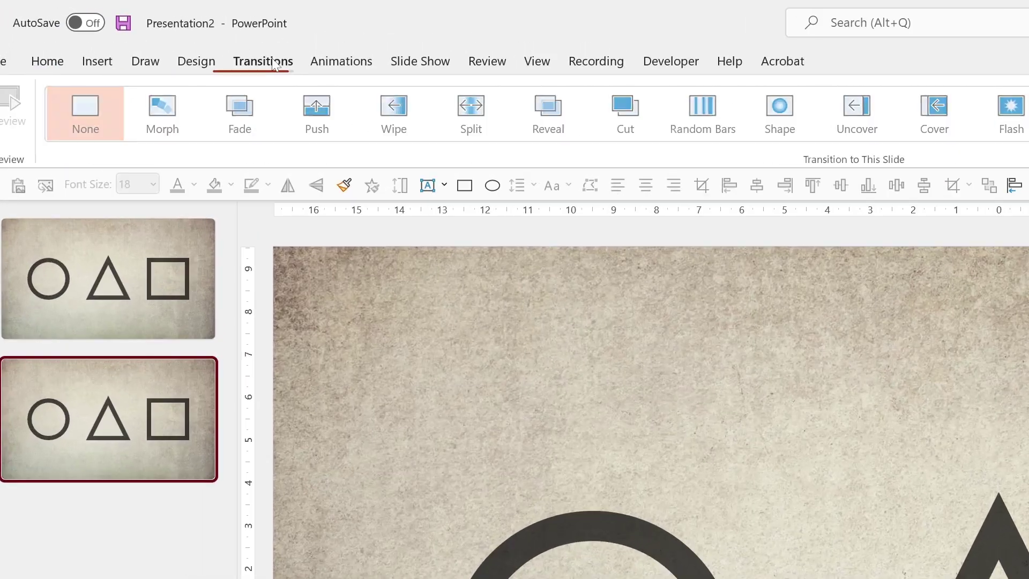
left_click(171, 110)
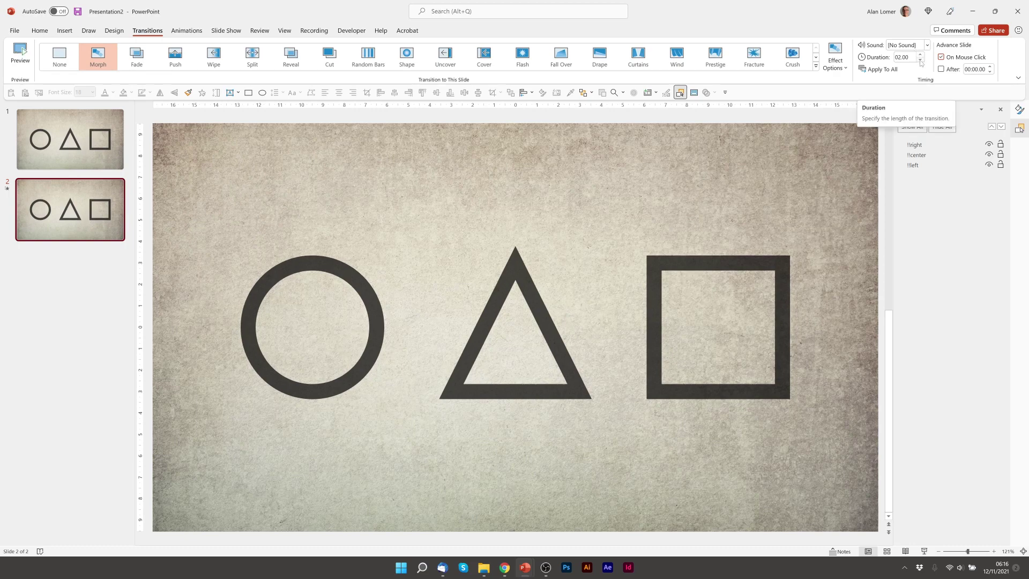
left_click(920, 60)
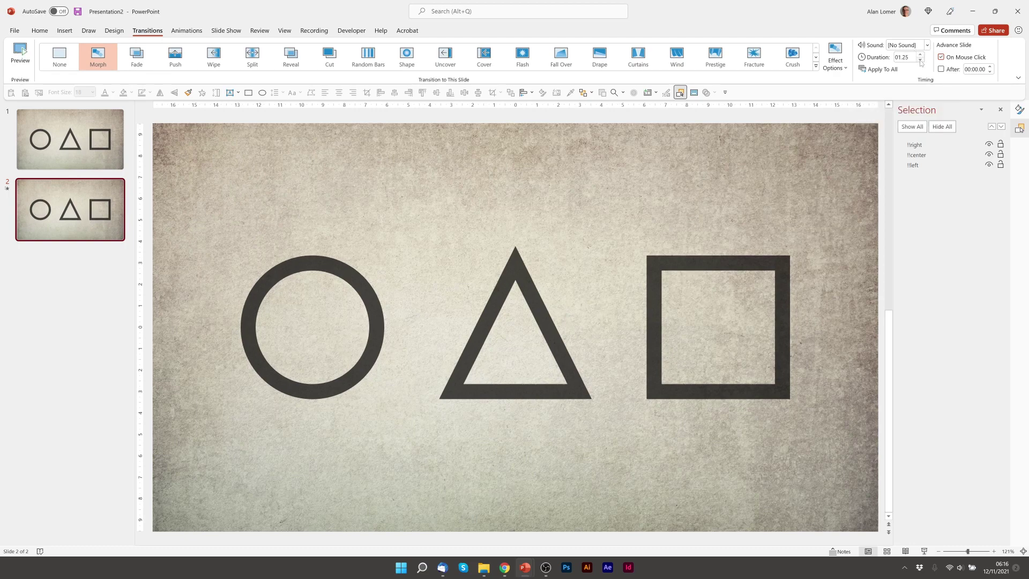
left_click(920, 60)
left_click(920, 60)
Change the left circle (!!left) into a square.
left_click(325, 265)
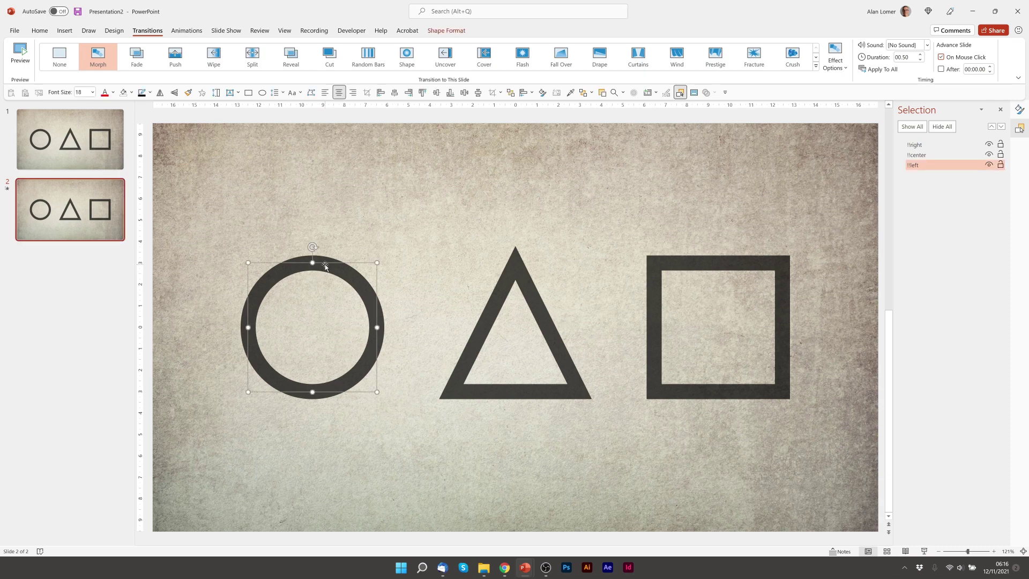
left_click(447, 30)
left_click(99, 45)
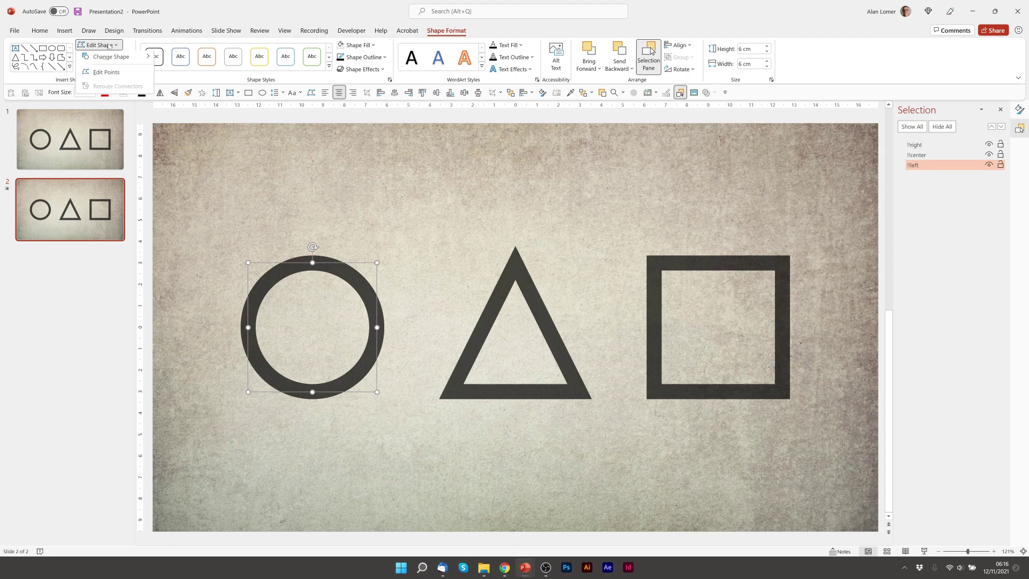
mouse_move(116, 62)
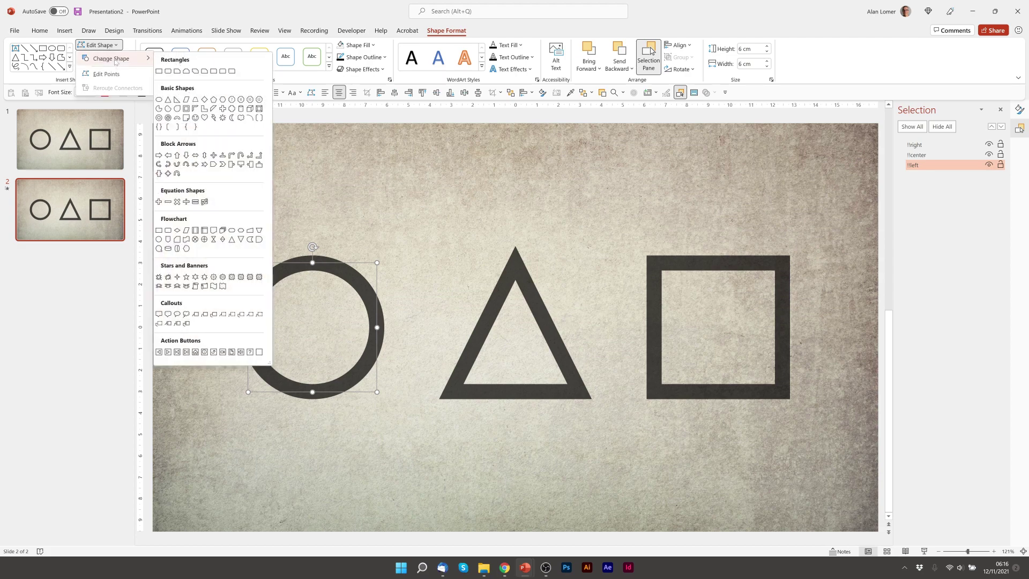
left_click(159, 71)
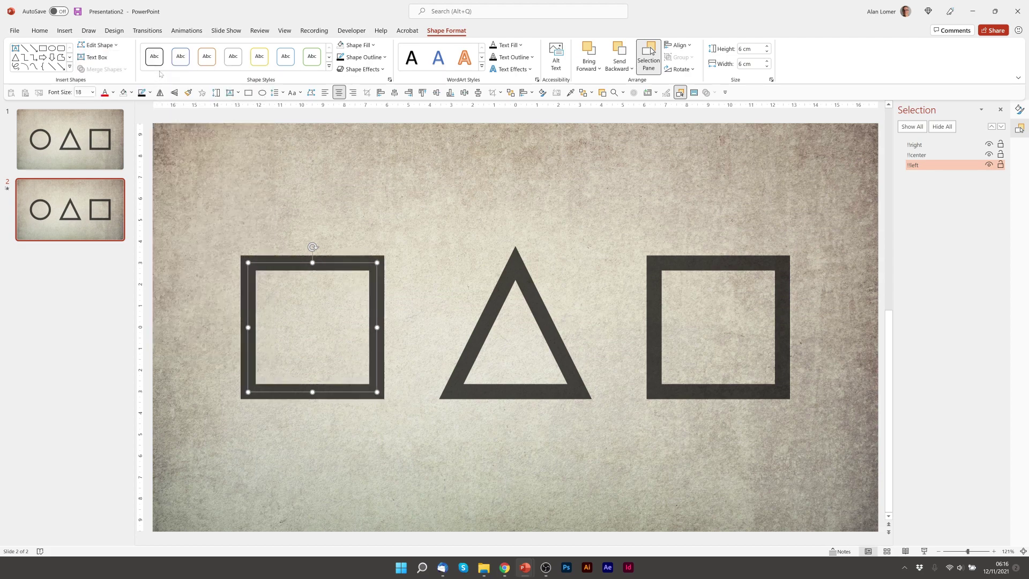
Change the middle triangle (!!center) into a circle.
left_click(499, 284)
left_click(100, 45)
mouse_move(113, 61)
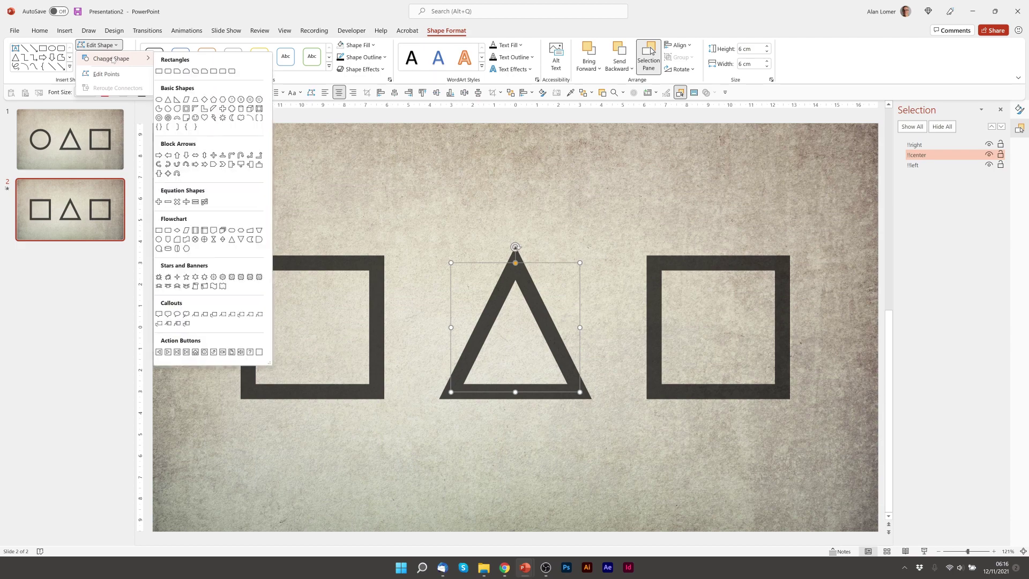
left_click(159, 99)
key("Tab")
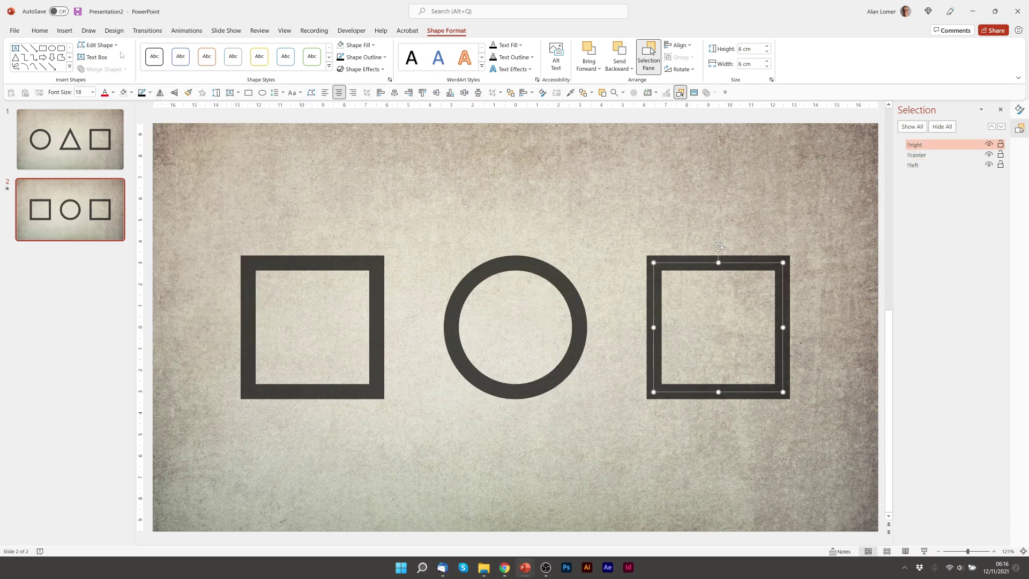
Change the right square (!!right) into a triangle and deselect the shapes.
left_click(117, 46)
mouse_move(119, 60)
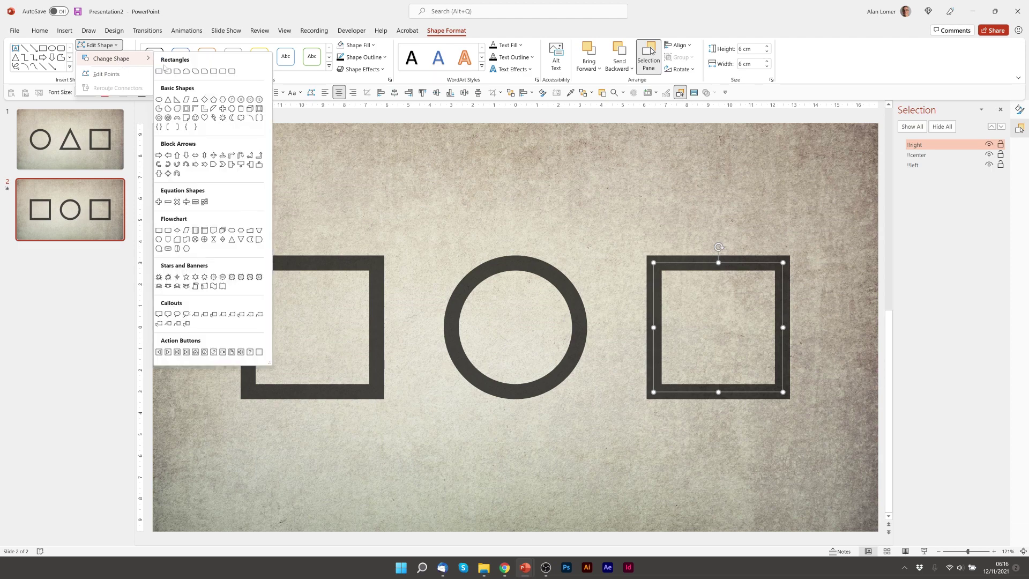
left_click(168, 99)
left_click(85, 147)
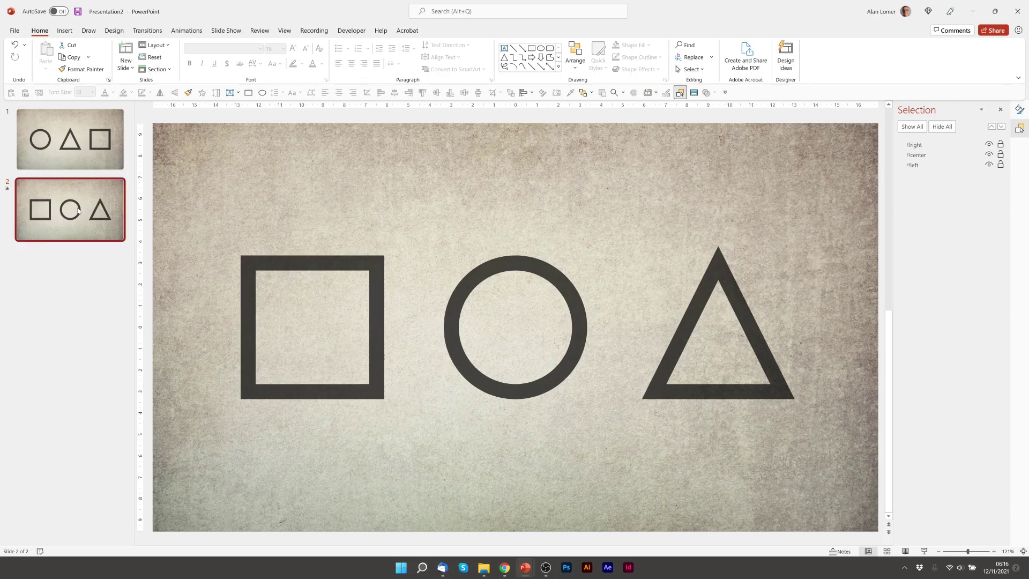
Duplicate slide 2 as slide 3 and change its shapes to triangle, square and circle.
key("ctrl+d")
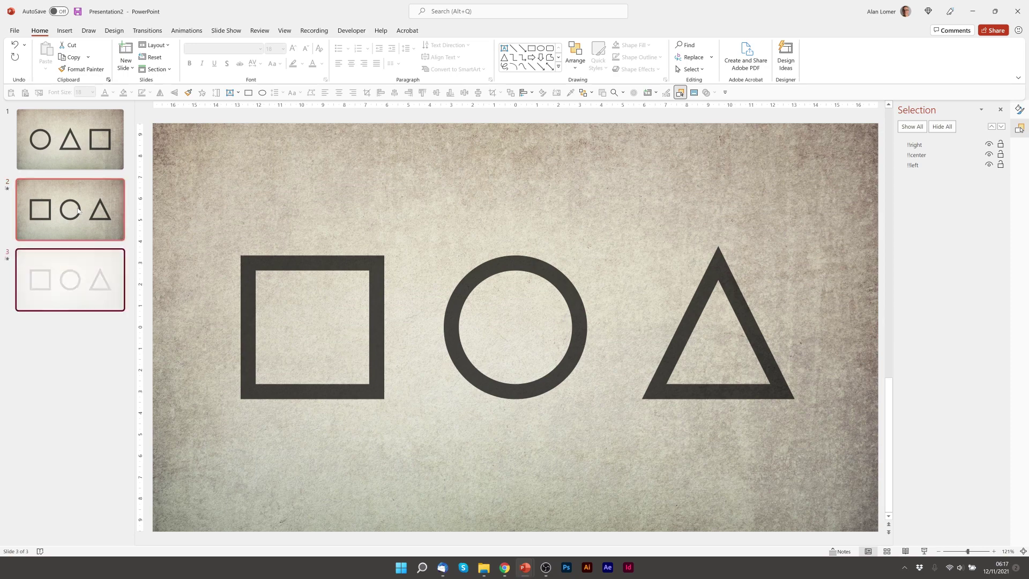
left_click(299, 264)
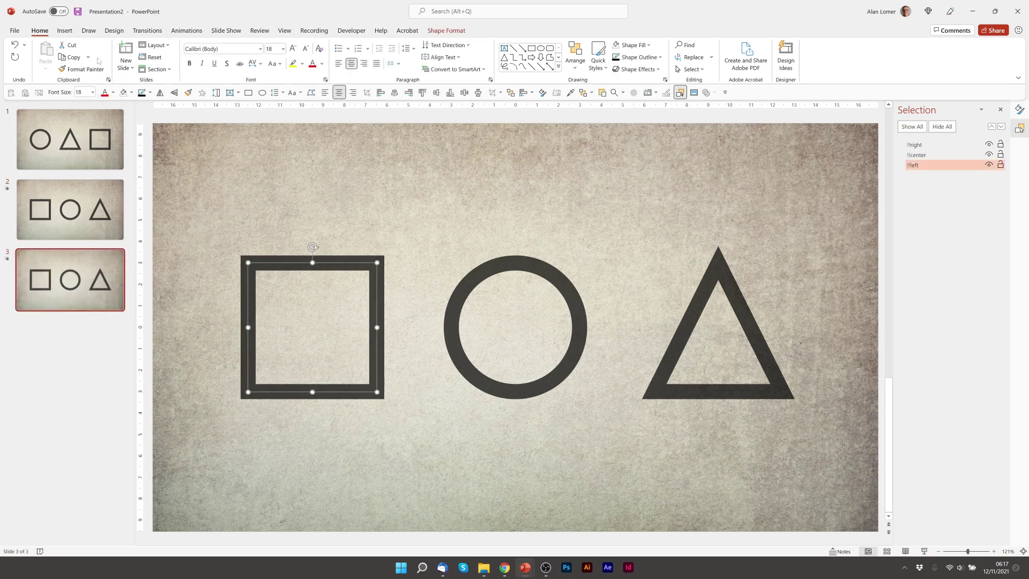
left_click(445, 31)
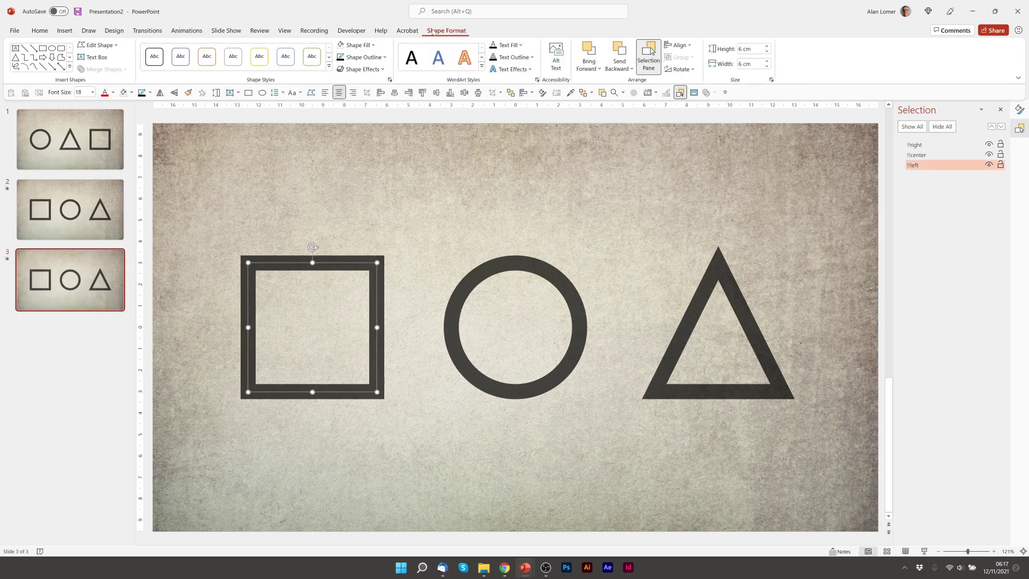
left_click(96, 45)
mouse_move(101, 57)
left_click(165, 99)
left_click(516, 265)
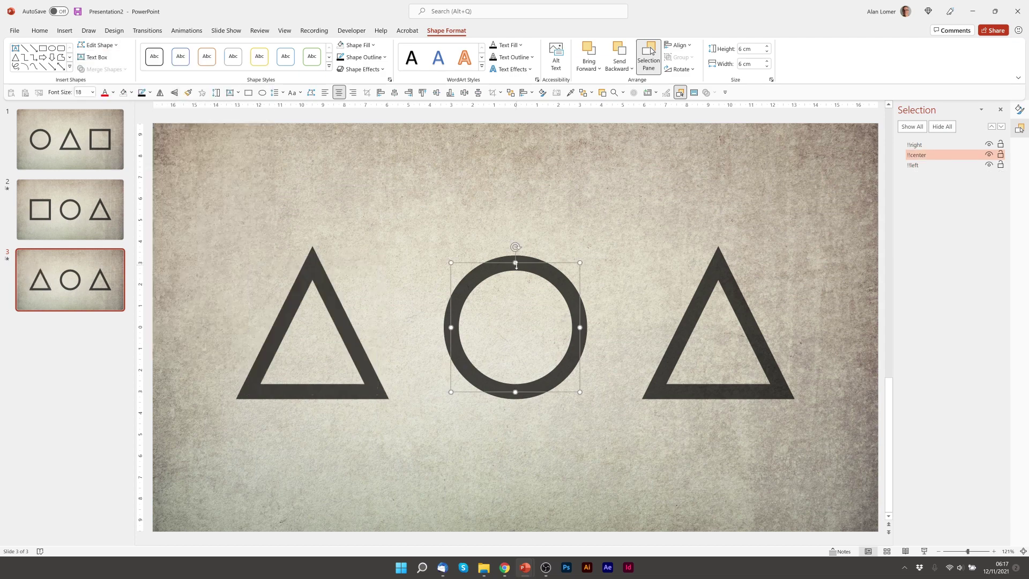
left_click(96, 45)
left_click(159, 67)
left_click(718, 268)
left_click(96, 45)
left_click(159, 98)
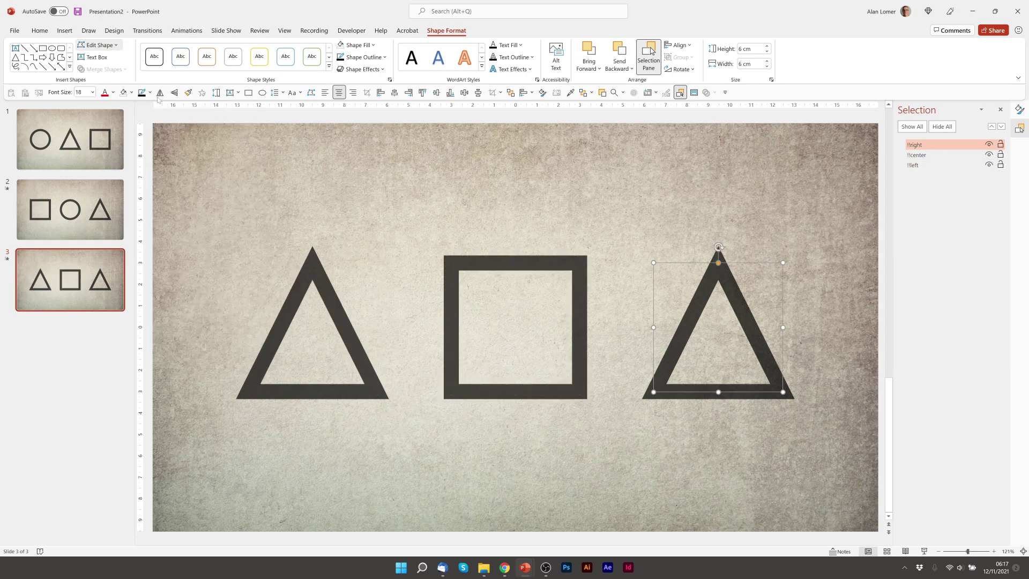
Duplicate slide 3 as slide 4 and change its shapes to circle, triangle and square.
key("ctrl+d")
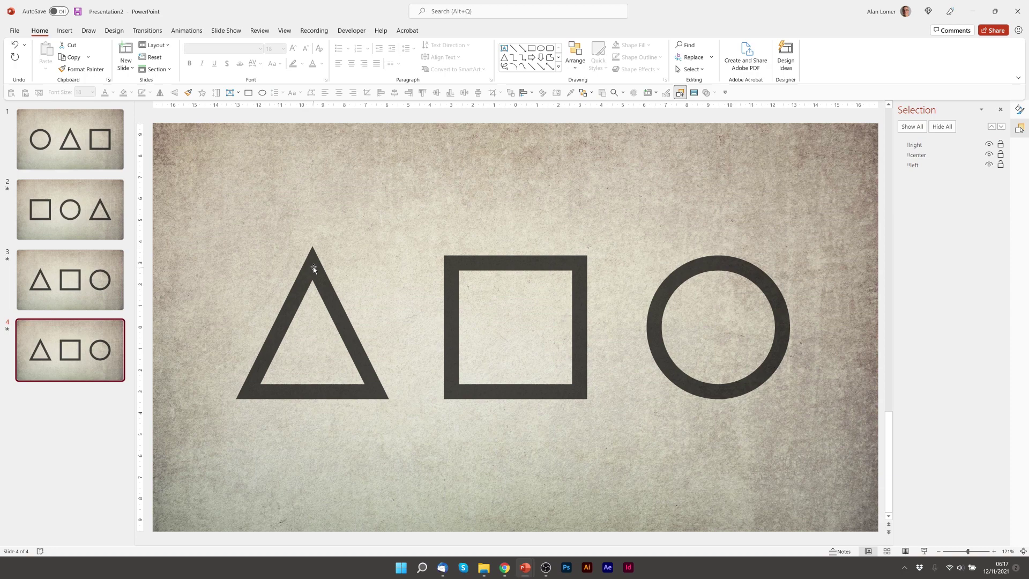
left_click(313, 270)
left_click(446, 31)
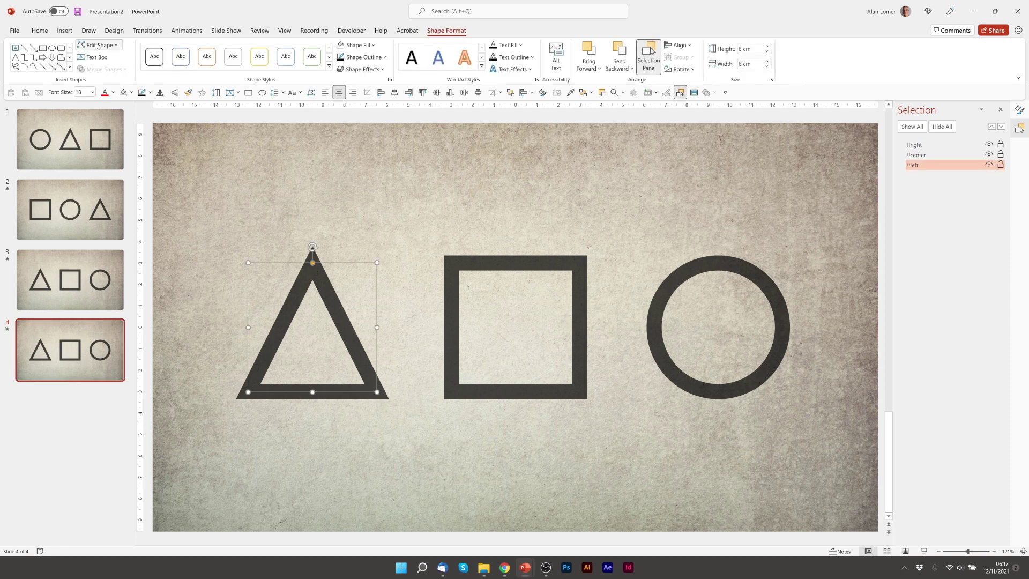
left_click(97, 45)
mouse_move(102, 56)
left_click(159, 98)
left_click(481, 264)
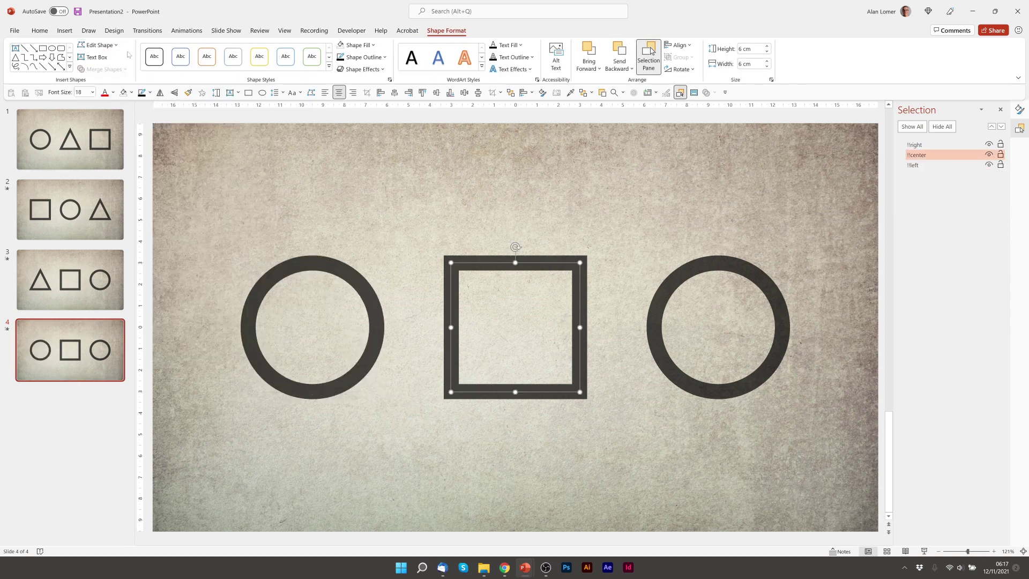
left_click(96, 45)
left_click(168, 100)
left_click(702, 262)
left_click(96, 45)
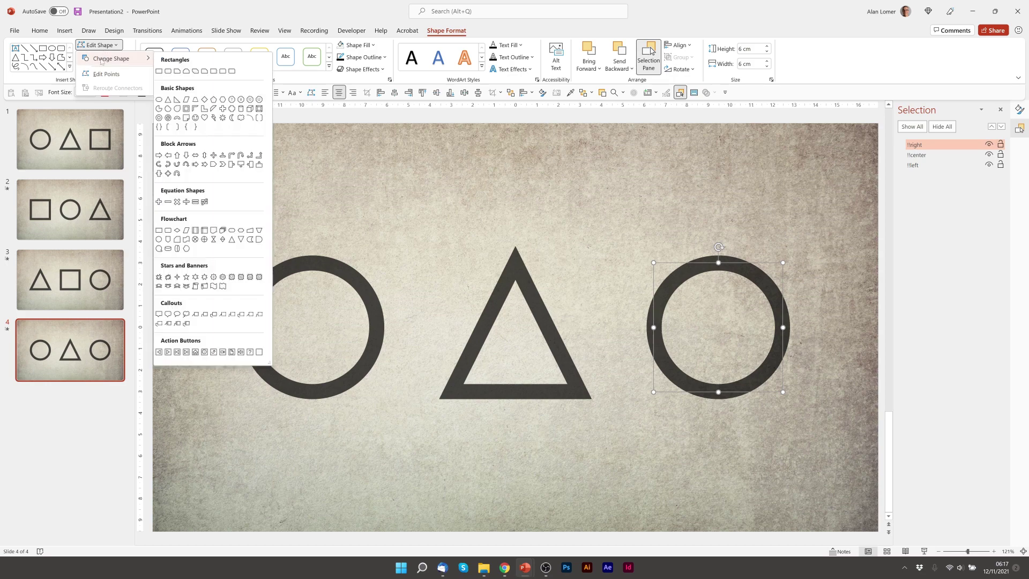
left_click(159, 73)
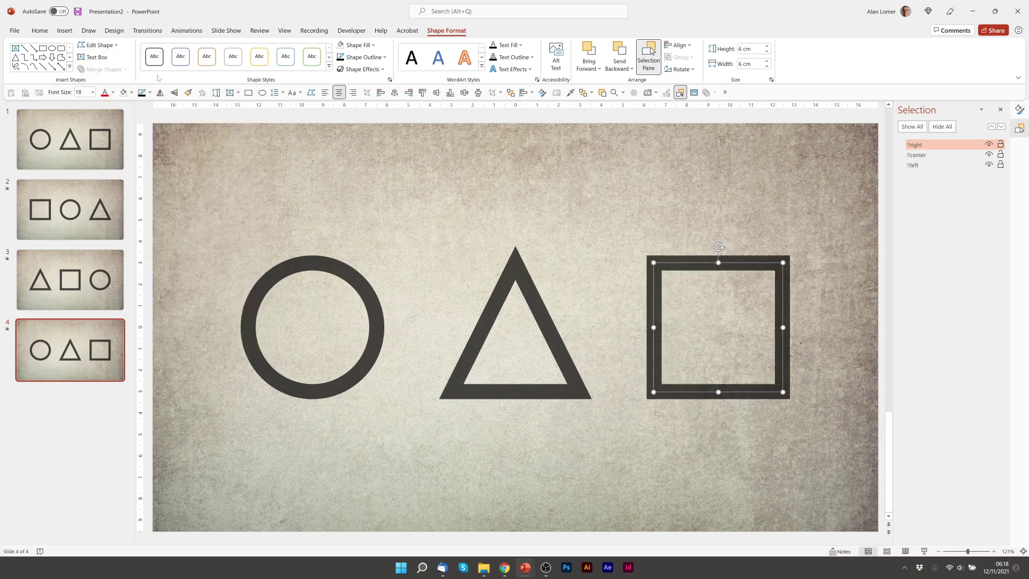
left_click(67, 142)
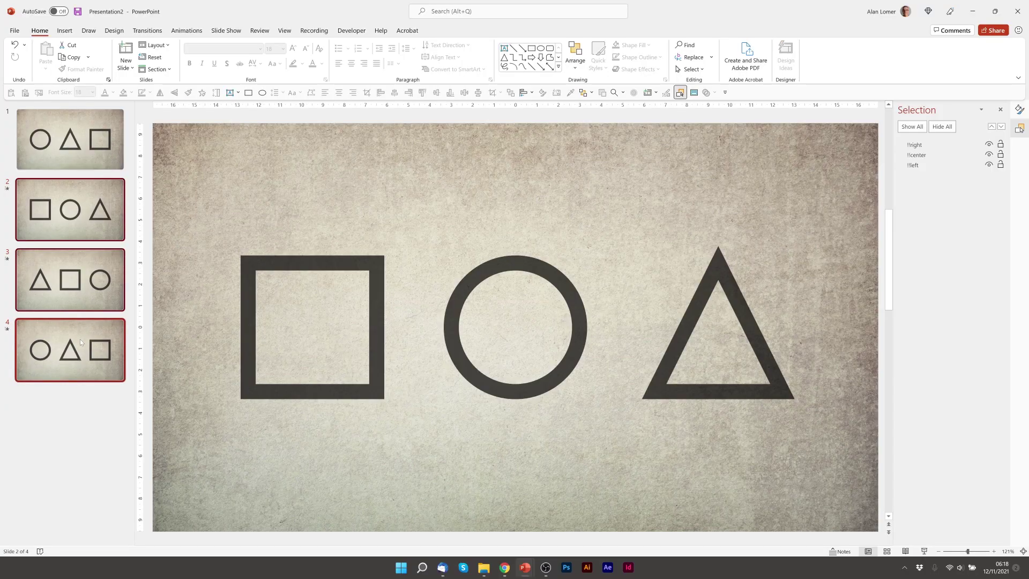
Duplicate slides 2–4 as slides 5–7, then tick Advance Slide After for the selected Morph slides.
key("ctrl+d")
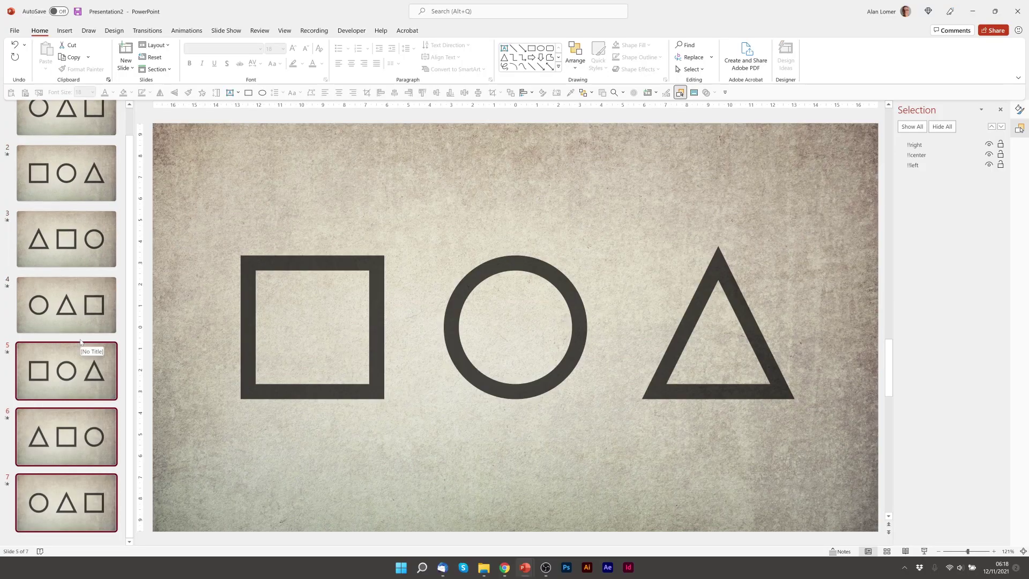
scroll(79, 487, "up", 1)
left_click(79, 488)
left_click(56, 221, "shift")
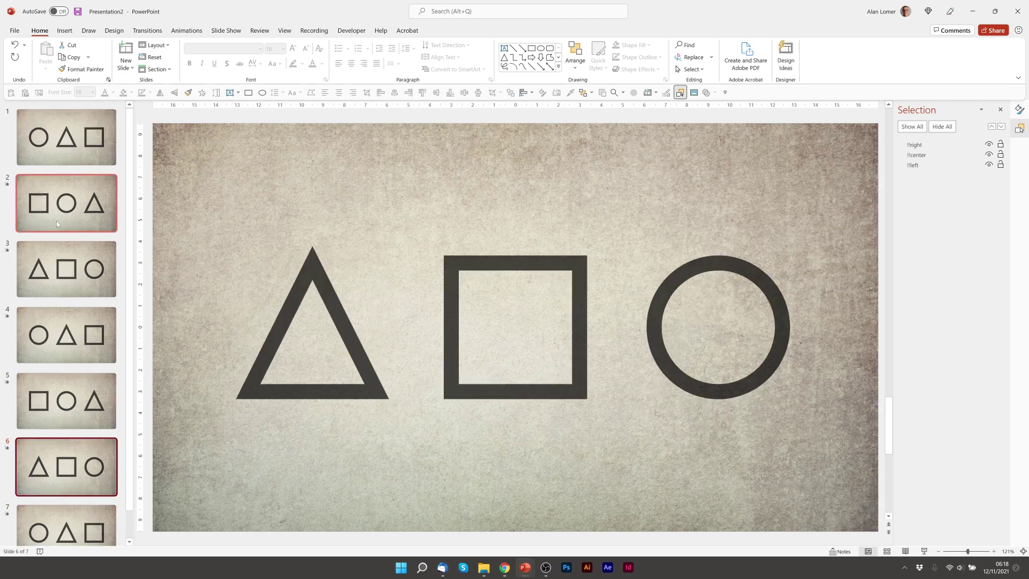
left_click(147, 31)
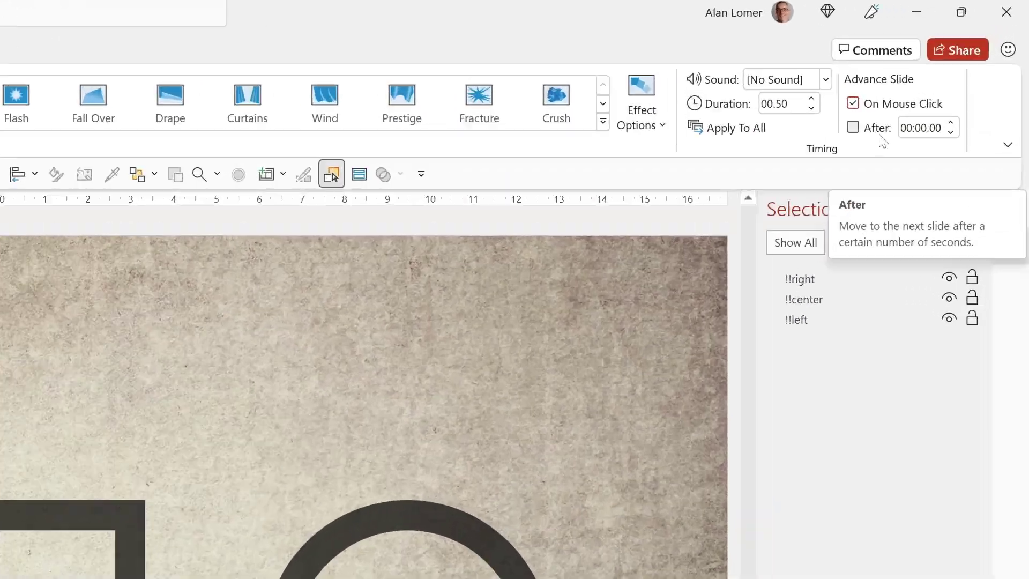
left_click(853, 128)
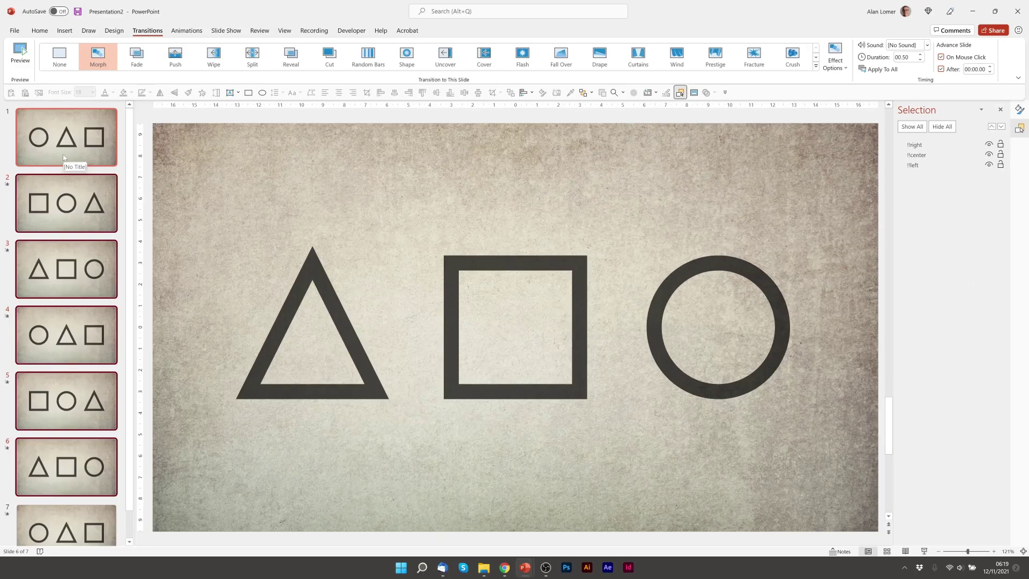
Select slide 1 in the slide pane to review its transition.
left_click(63, 156)
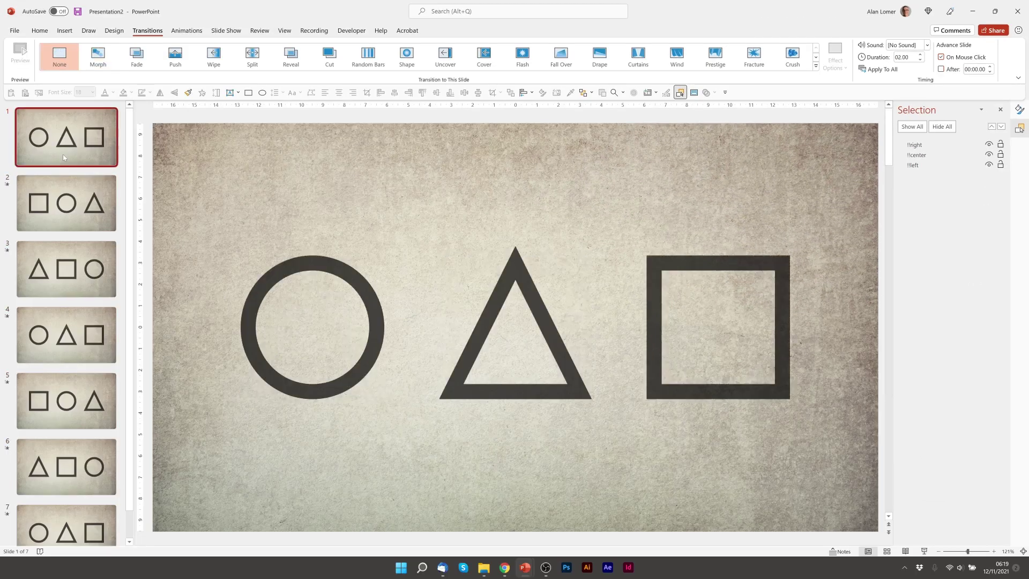